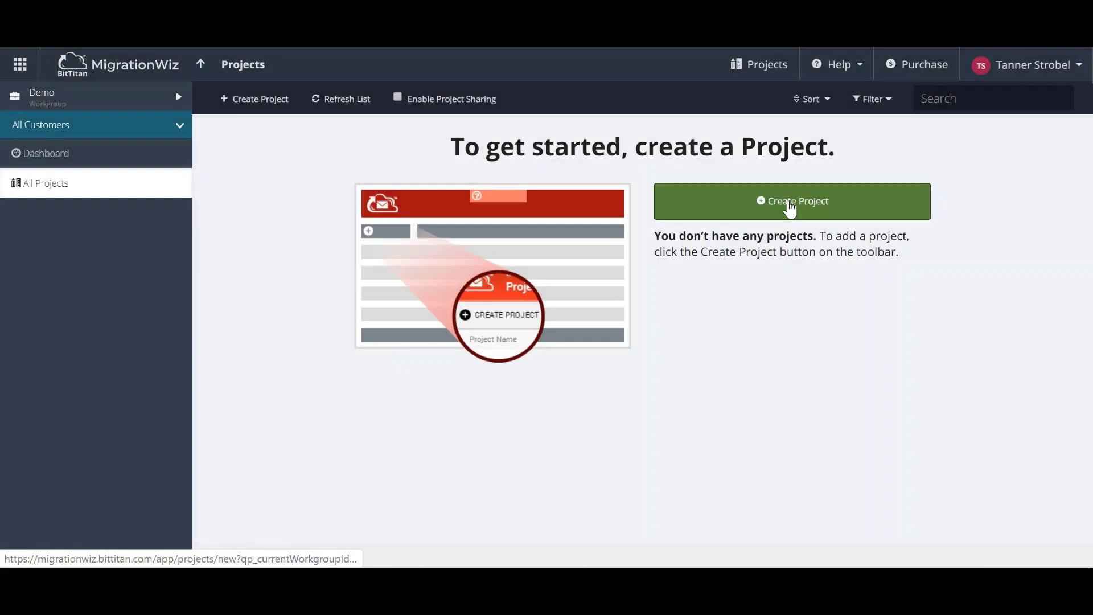
Start a new Mailbox Project named 'Tenant to Tenant Mail - Demolabcorp'
left_click(790, 209)
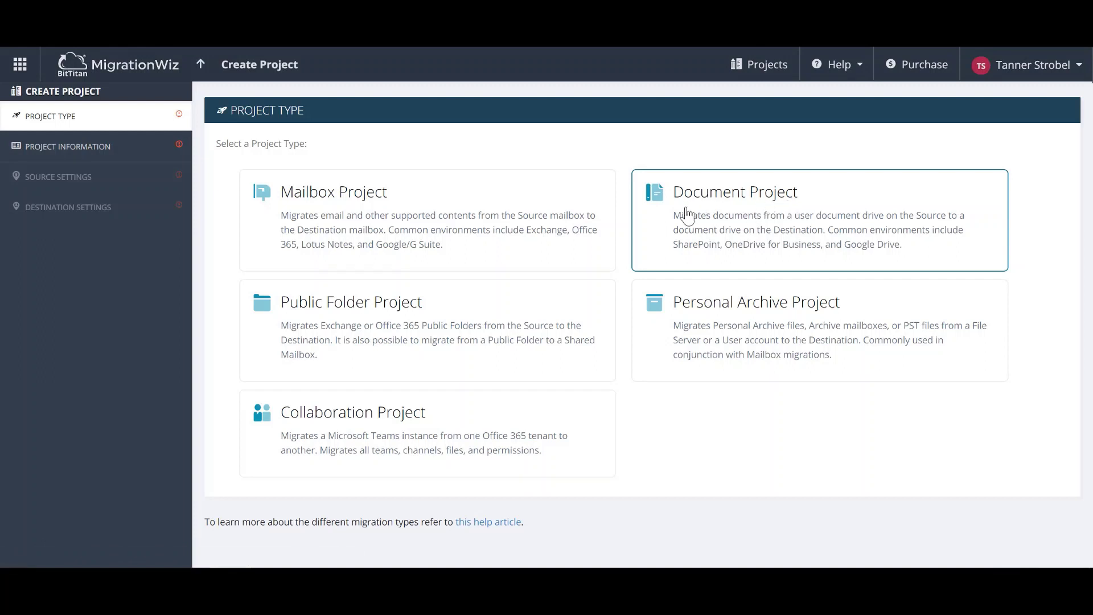
left_click(426, 220)
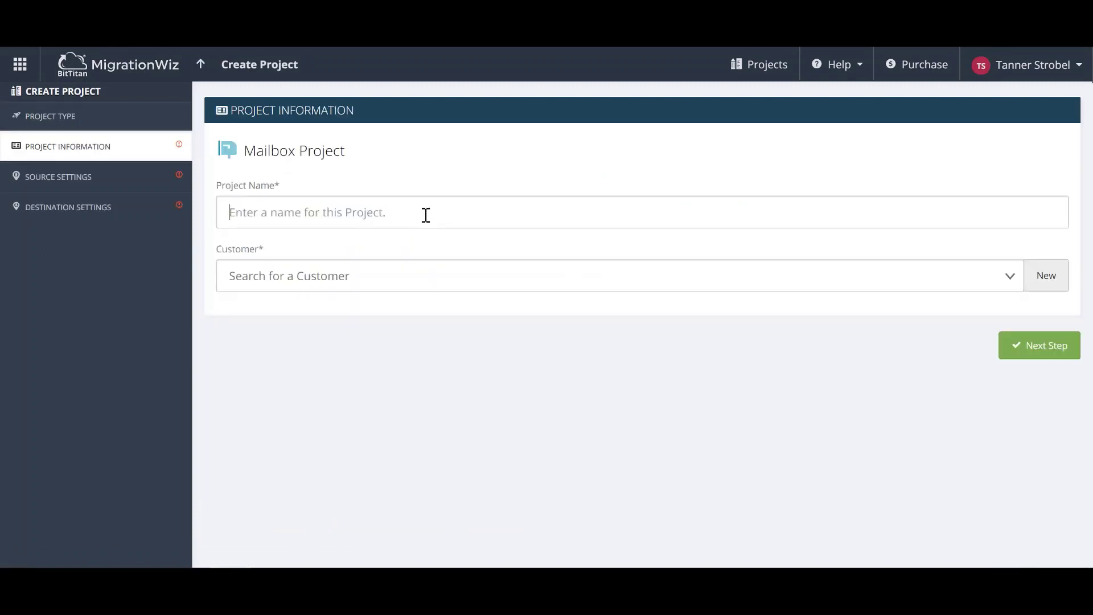
left_click(425, 215)
type("Tenant to Tenant Mail - Demolabcorp")
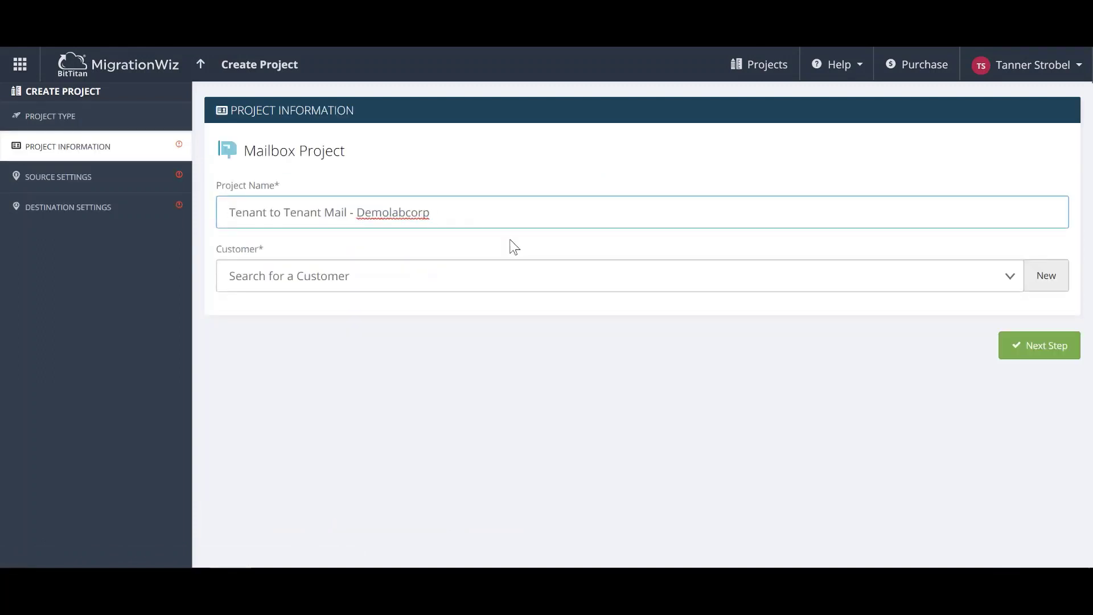
Add and save new customer DemoLabCorp with domain demolabcorp.com
left_click(1065, 277)
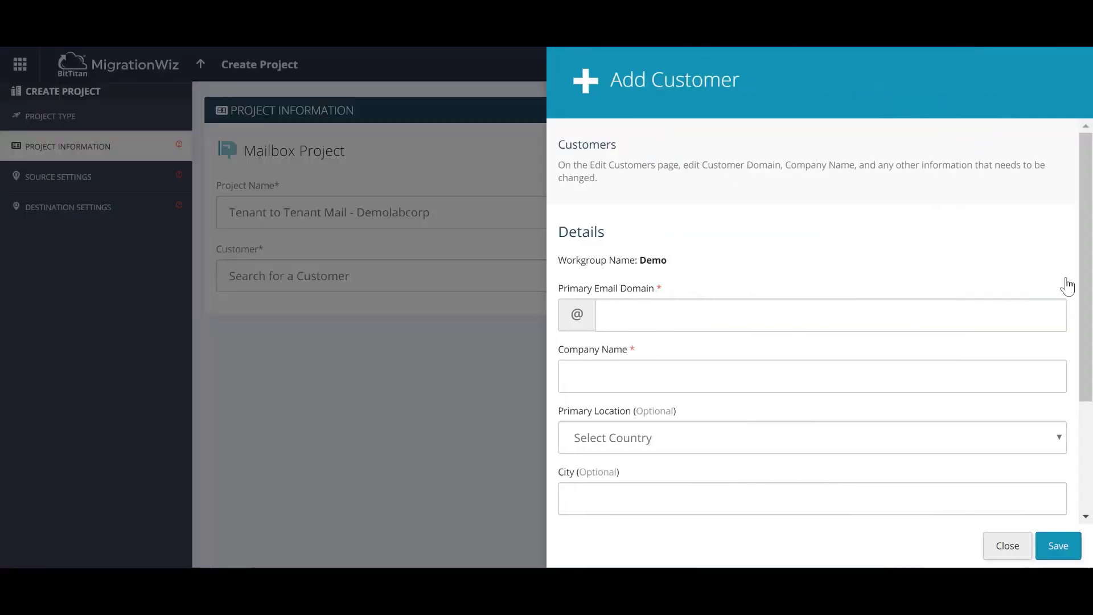
left_click(823, 313)
type("demolabcorp.com")
key("Tab")
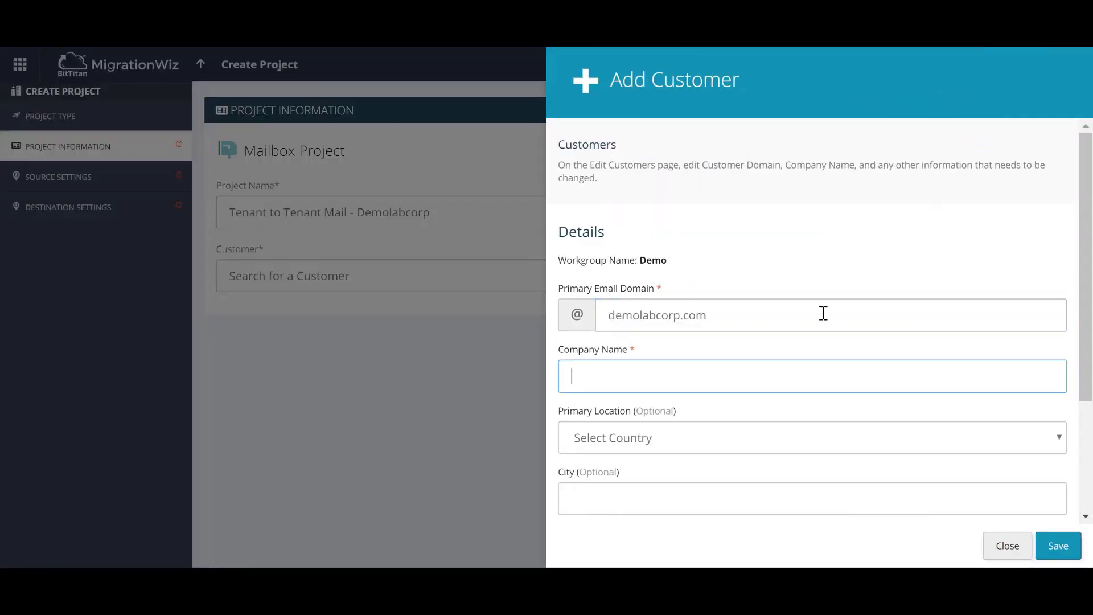
type("DemoLabCorp")
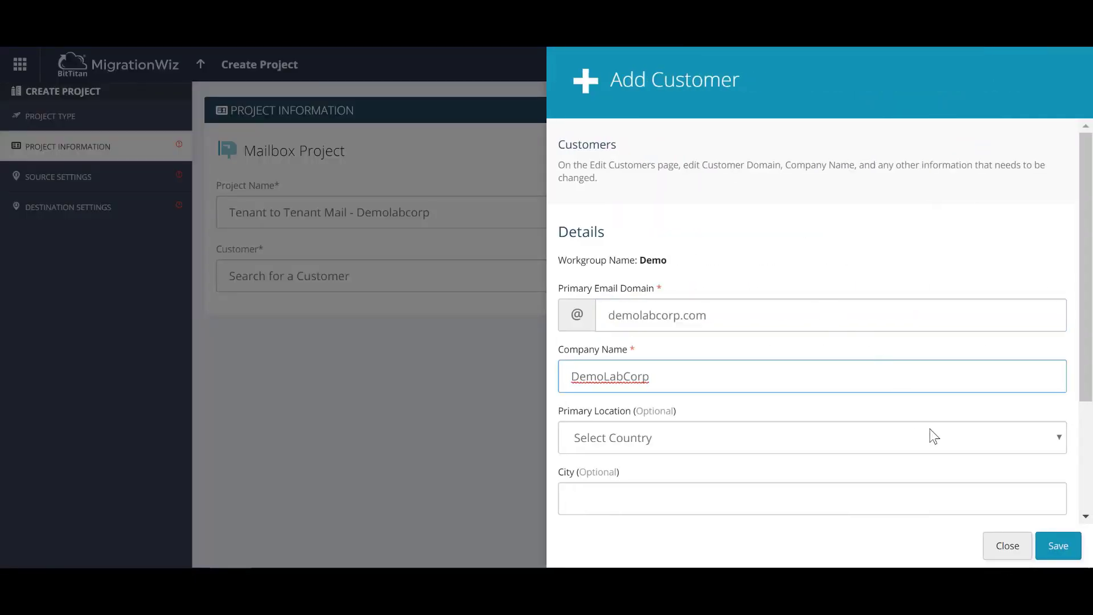
left_click(1057, 548)
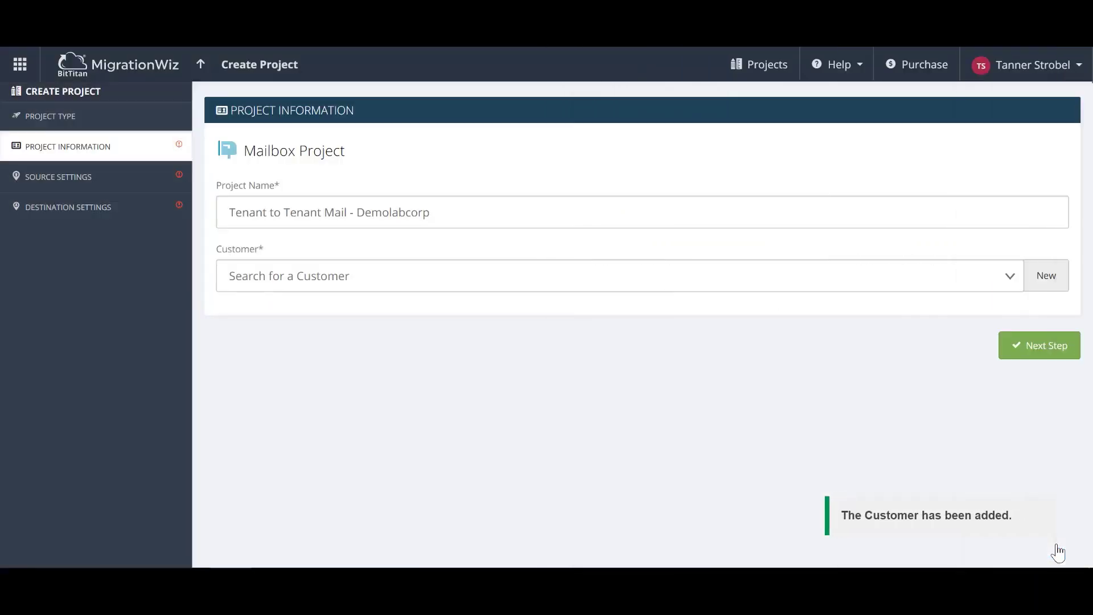
Create a new Office 365 source endpoint named 'Demolabcorp Source O365 Mail'
left_click(1057, 346)
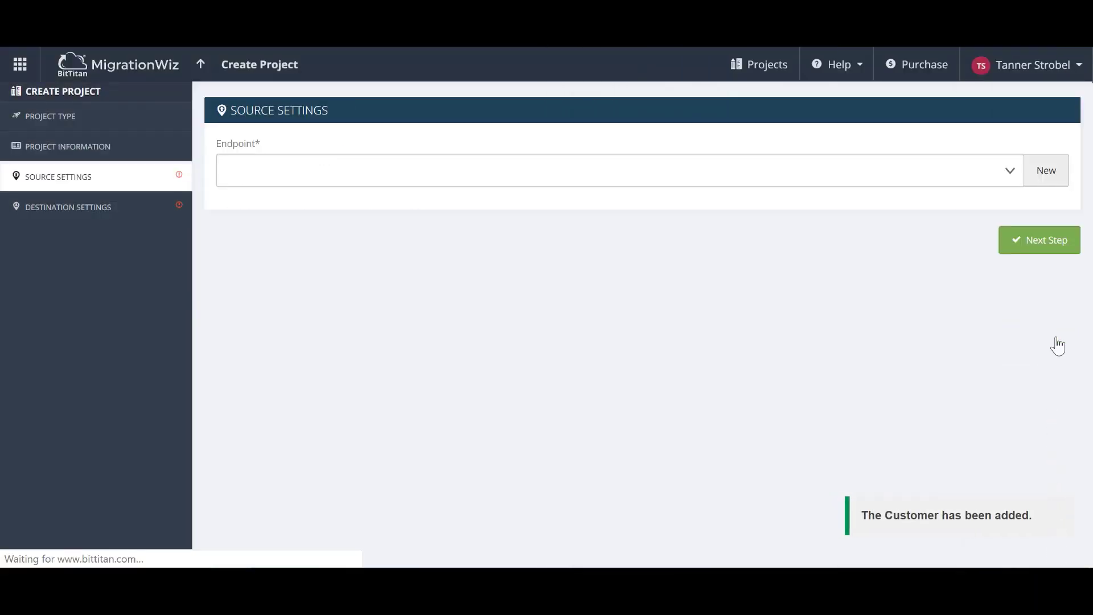
left_click(1047, 178)
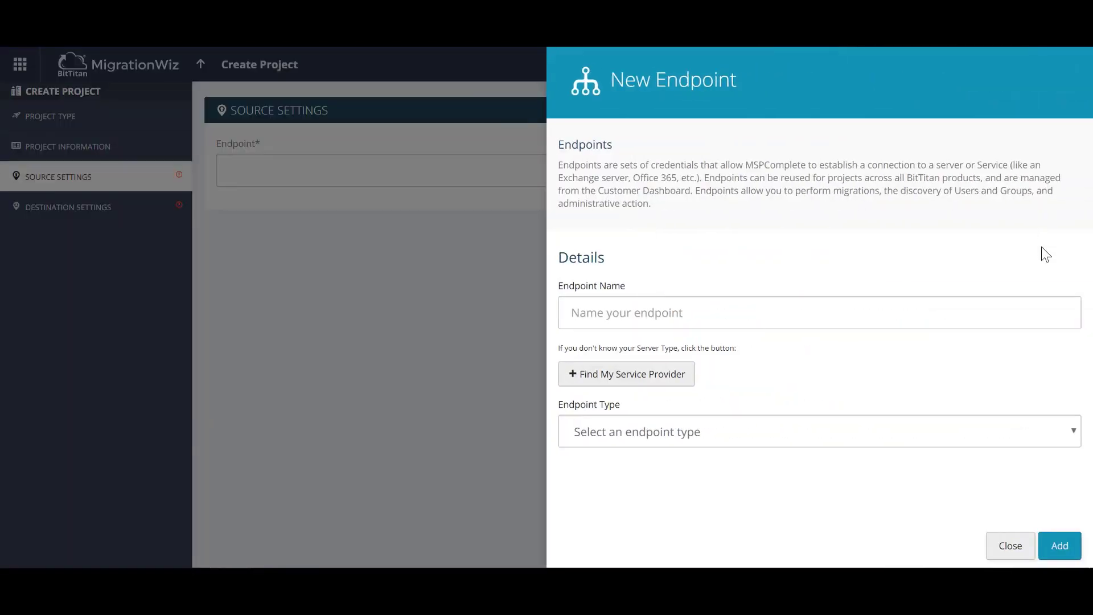
left_click(1039, 312)
type("Demolabcorp Source O365 Mail")
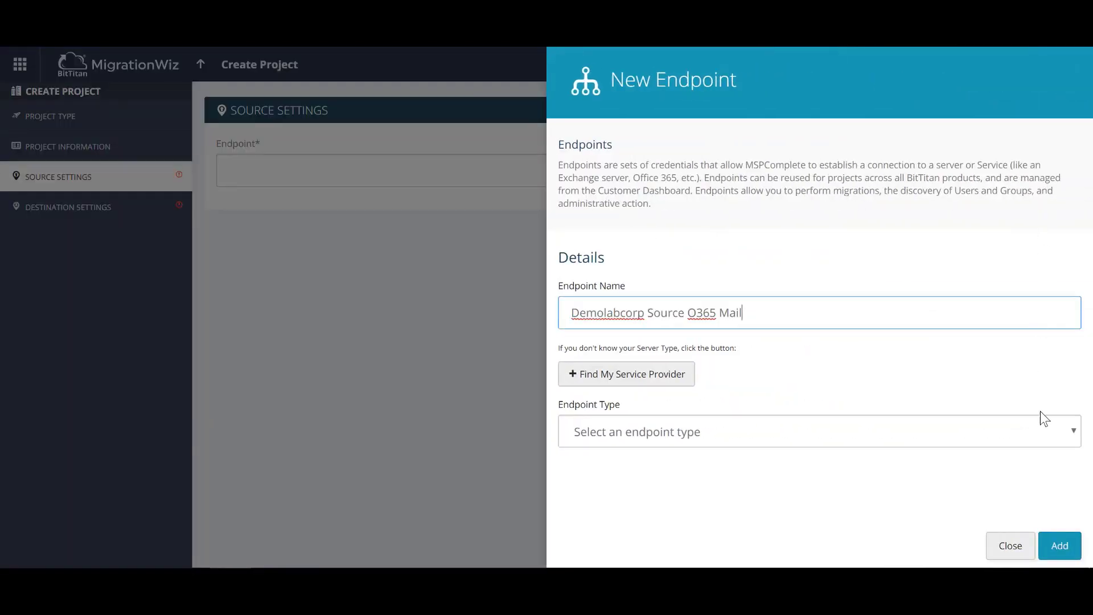
left_click(1048, 428)
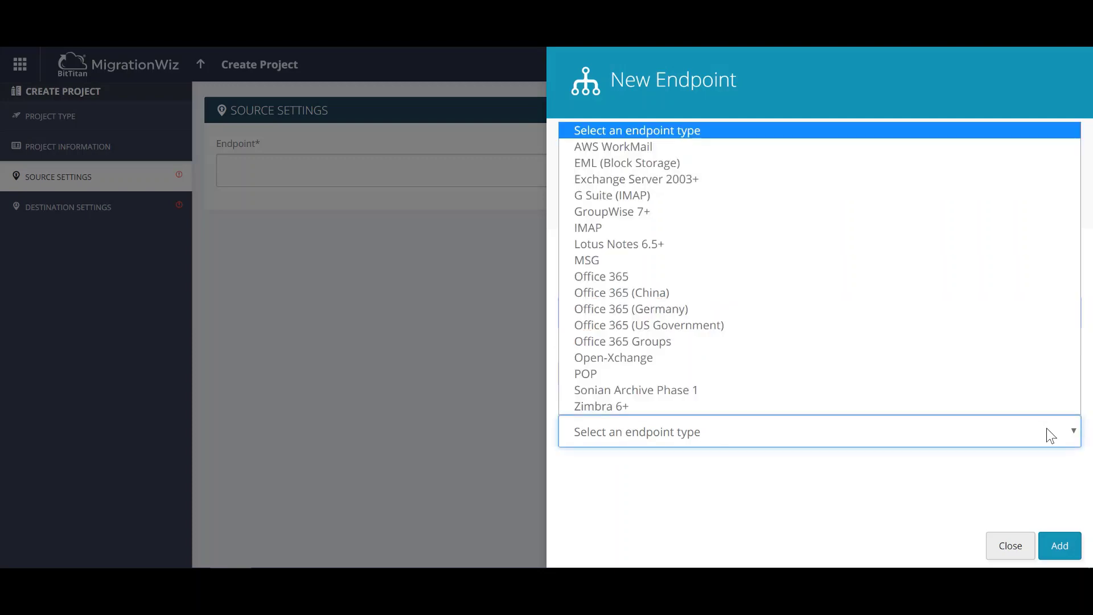
left_click(1002, 279)
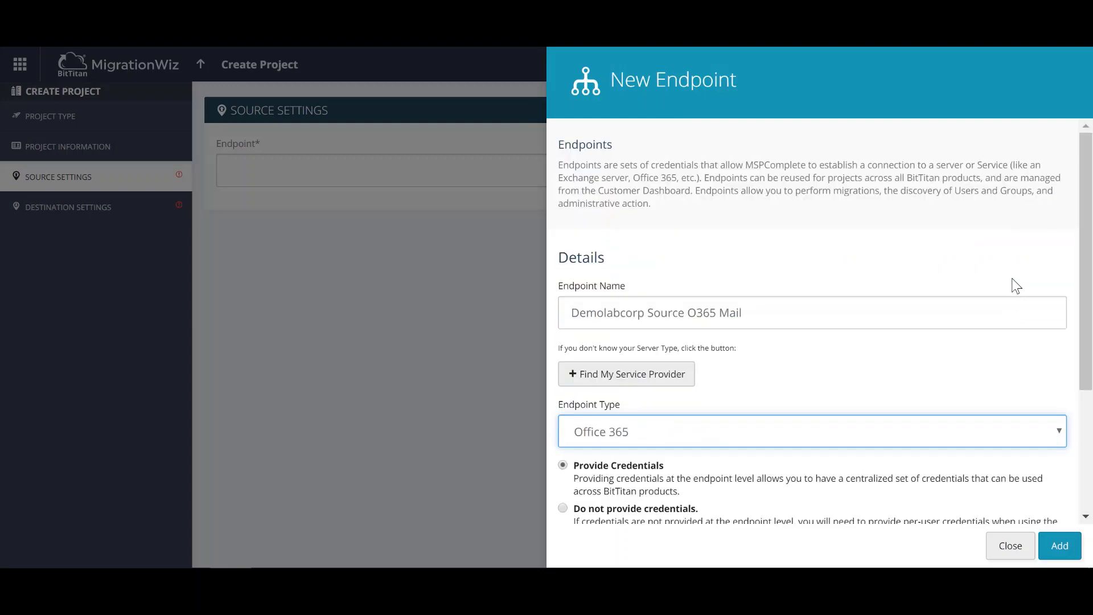
Enter the source administrator username and password, add the endpoint, and proceed to destination settings
scroll(975, 296, "down", 3)
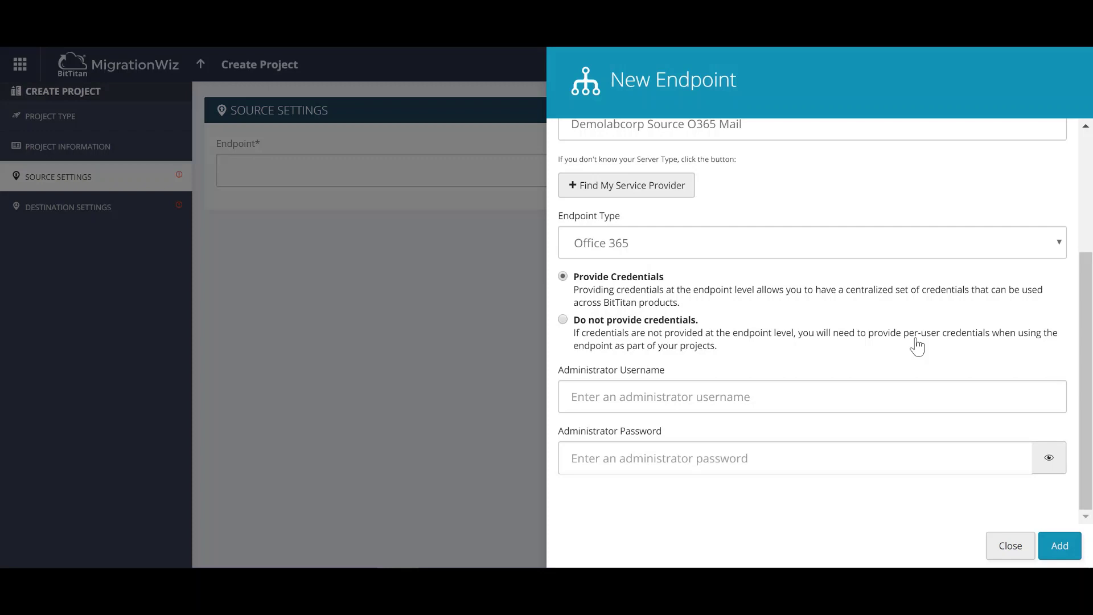
left_click(877, 395)
key("ctrl+v")
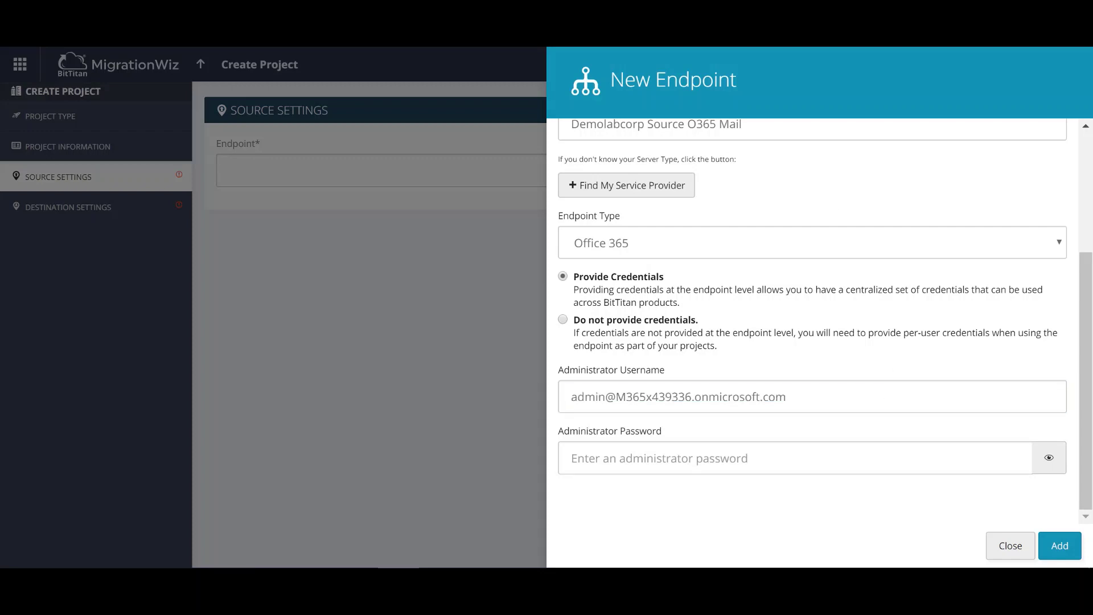
left_click(932, 448)
key("ctrl+v")
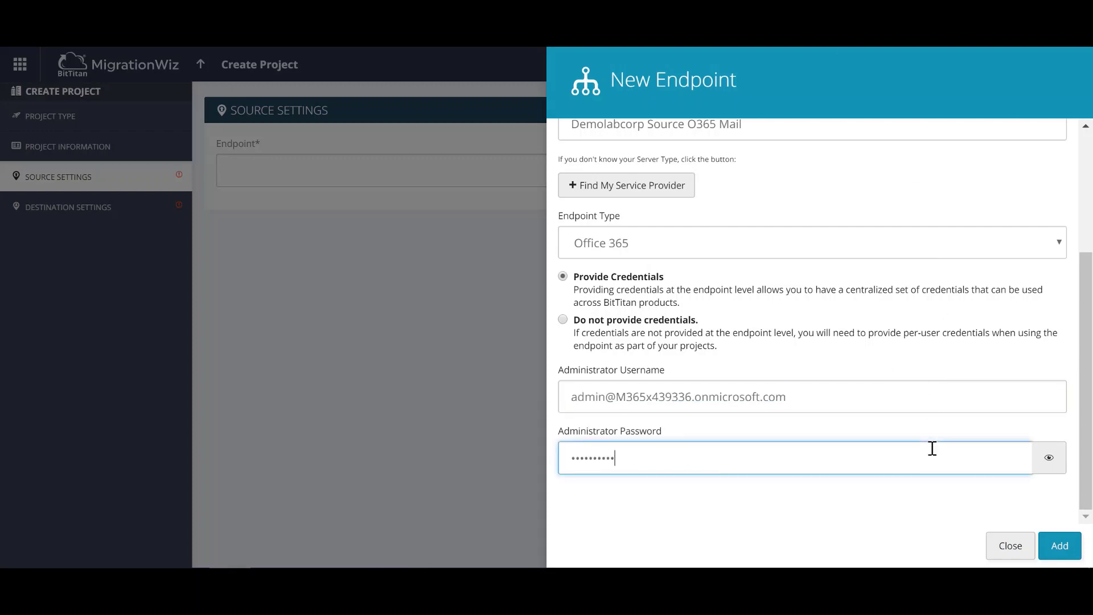
left_click(1057, 550)
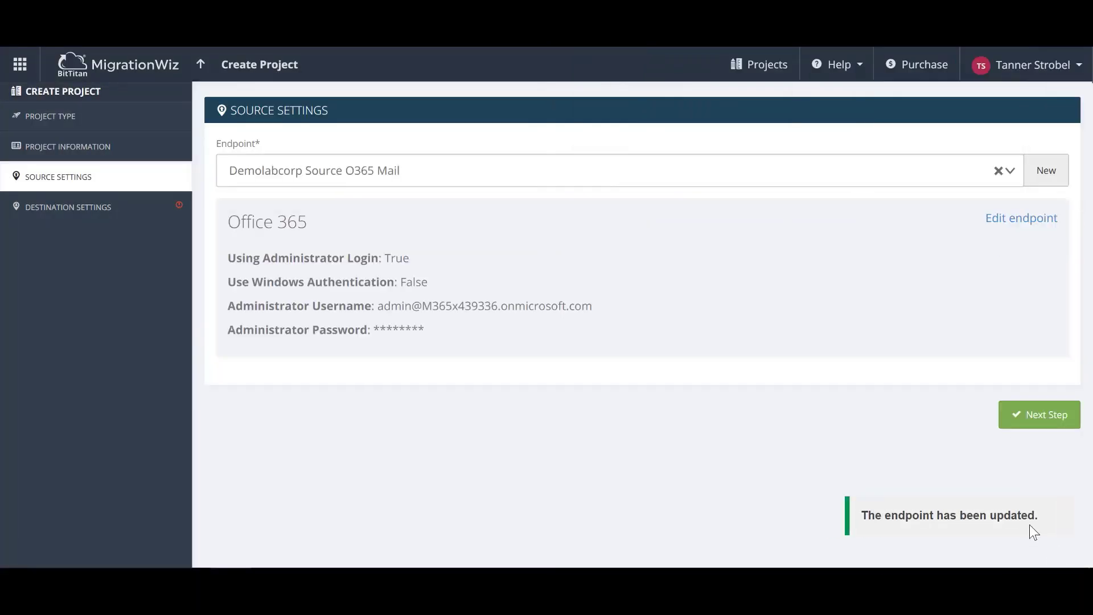
left_click(1031, 422)
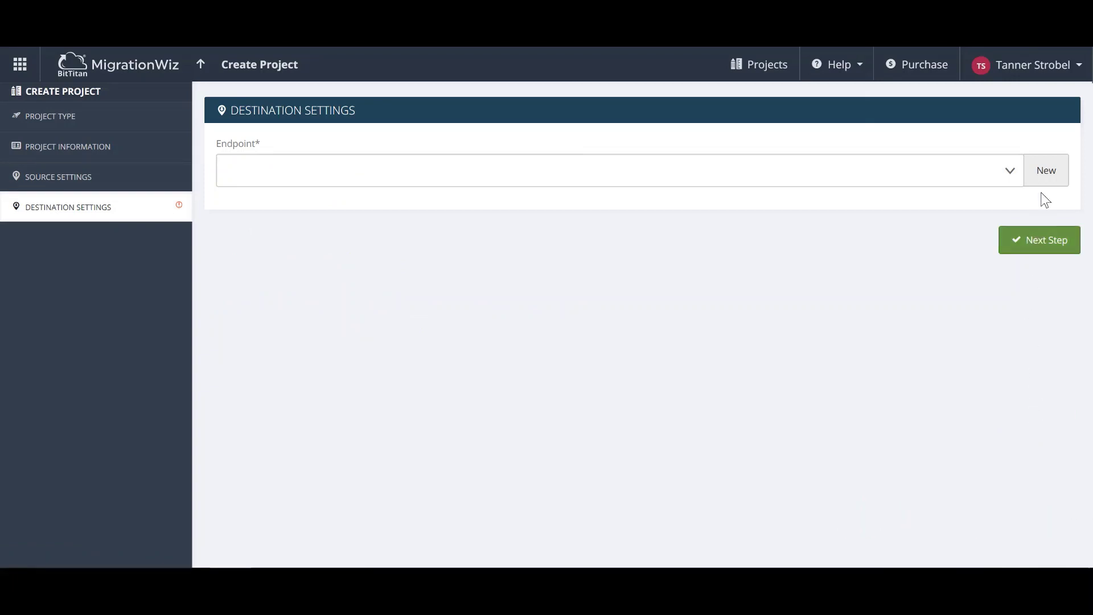
Create a new Office 365 destination endpoint named 'Demolabcorp Destination O365 Mail'
left_click(1044, 172)
left_click(971, 317)
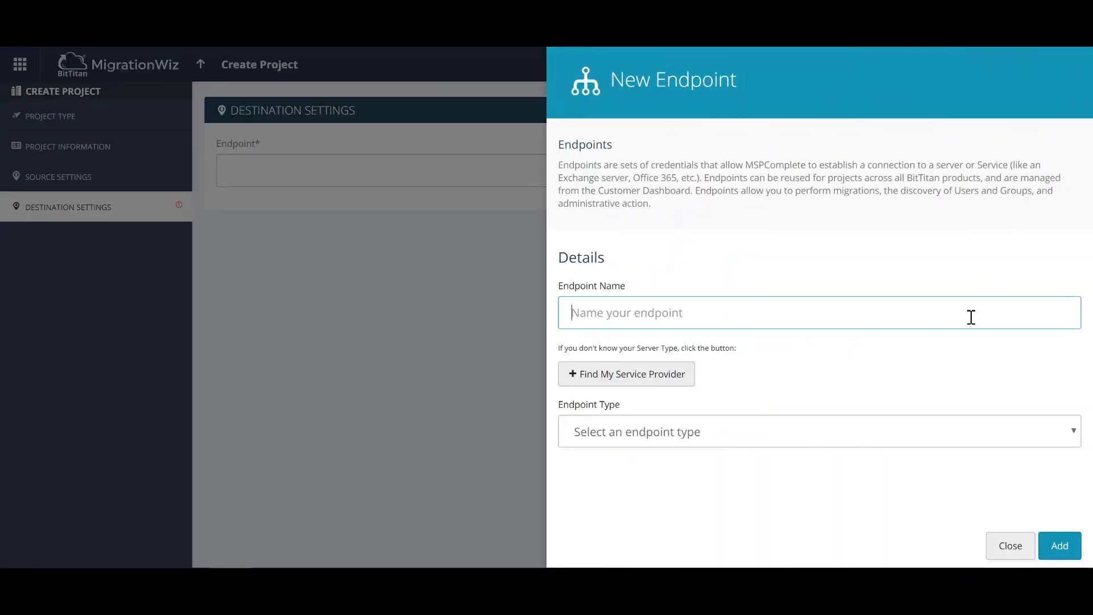
type("Demoabcorp Destination O365 Mail")
left_click(1002, 437)
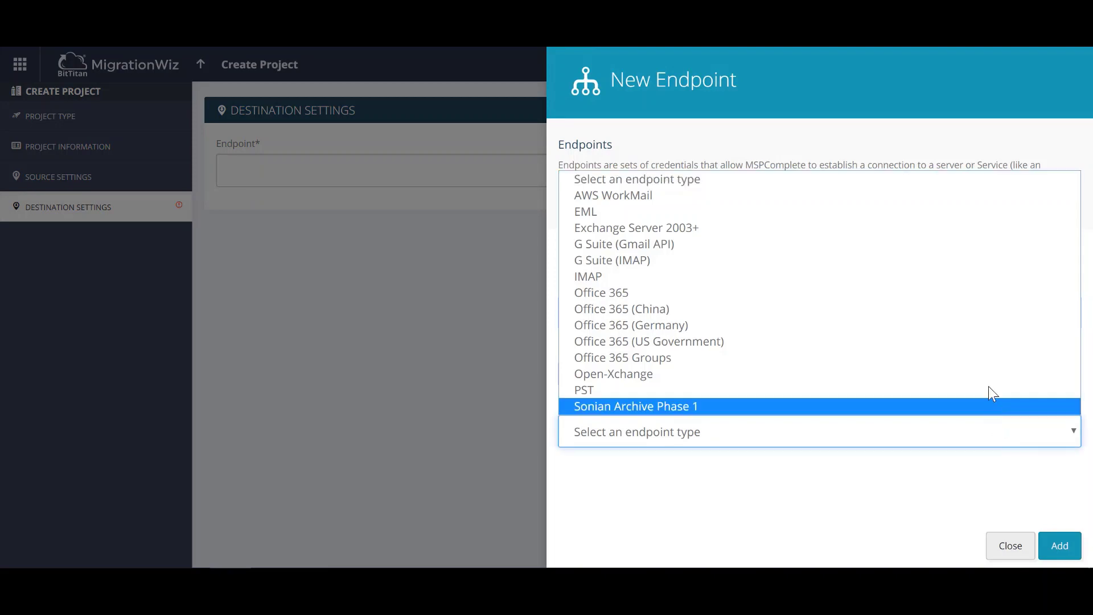
left_click(968, 299)
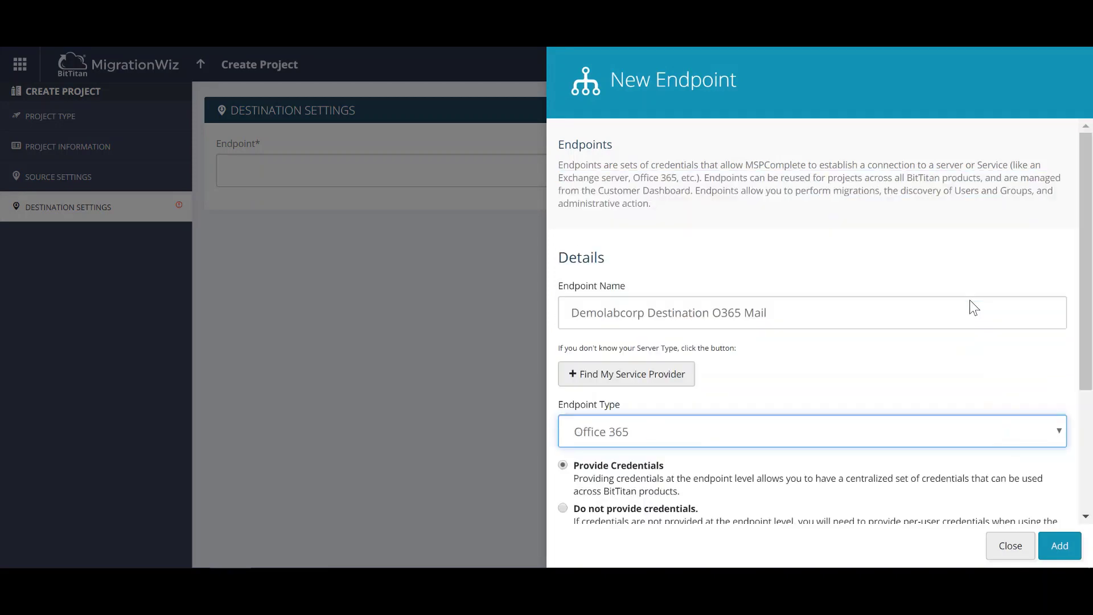
Enter the destination administrator username and password and add the endpoint
scroll(969, 299, "down", 3)
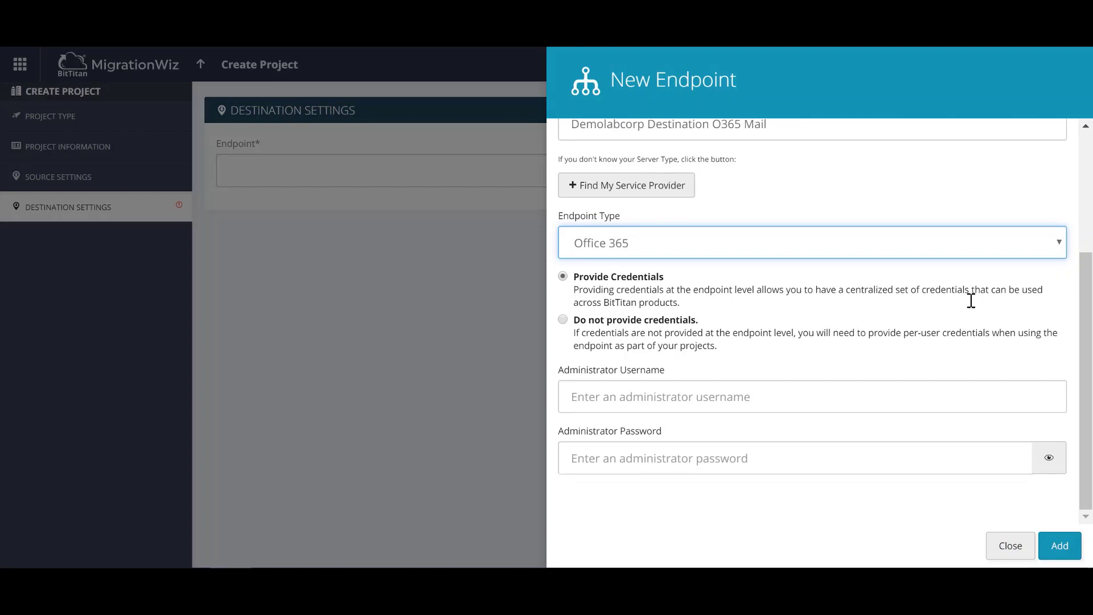
left_click(996, 398)
key("ctrl+v")
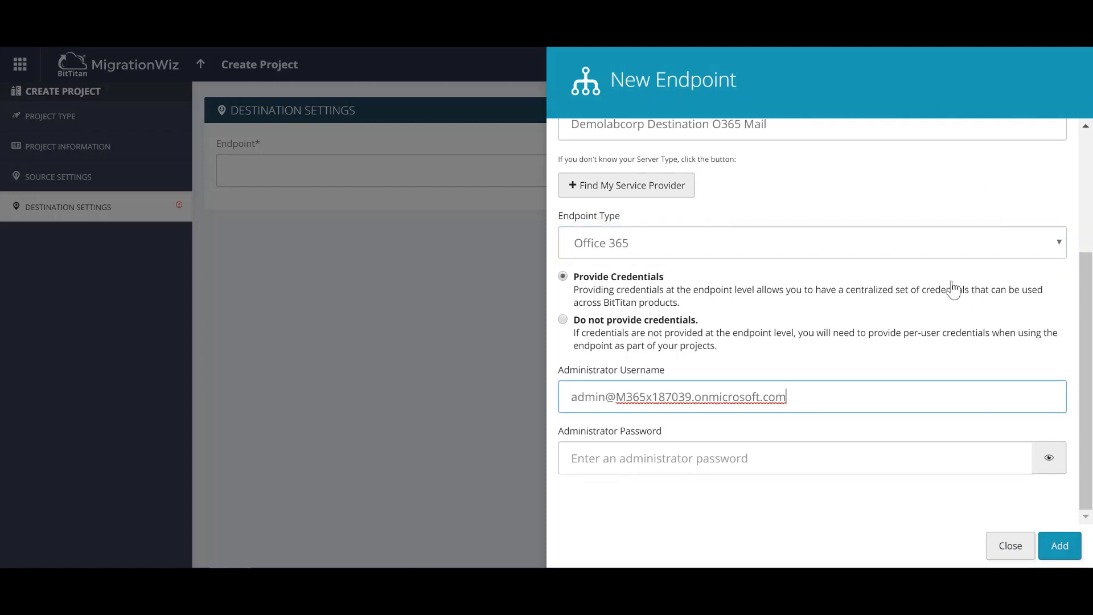
left_click(985, 449)
key("ctrl+v")
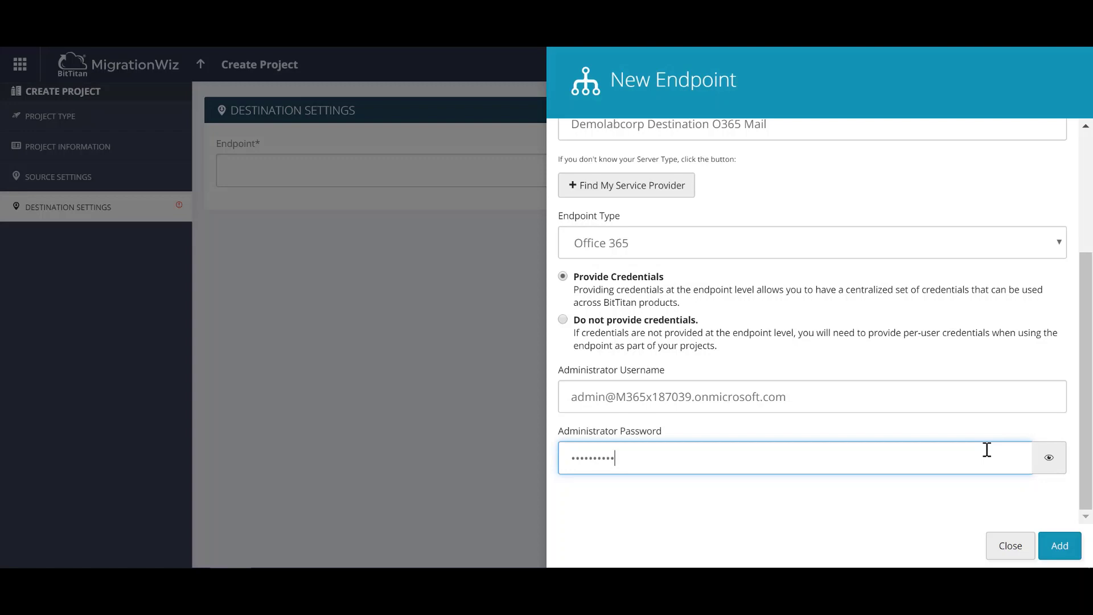
left_click(1062, 545)
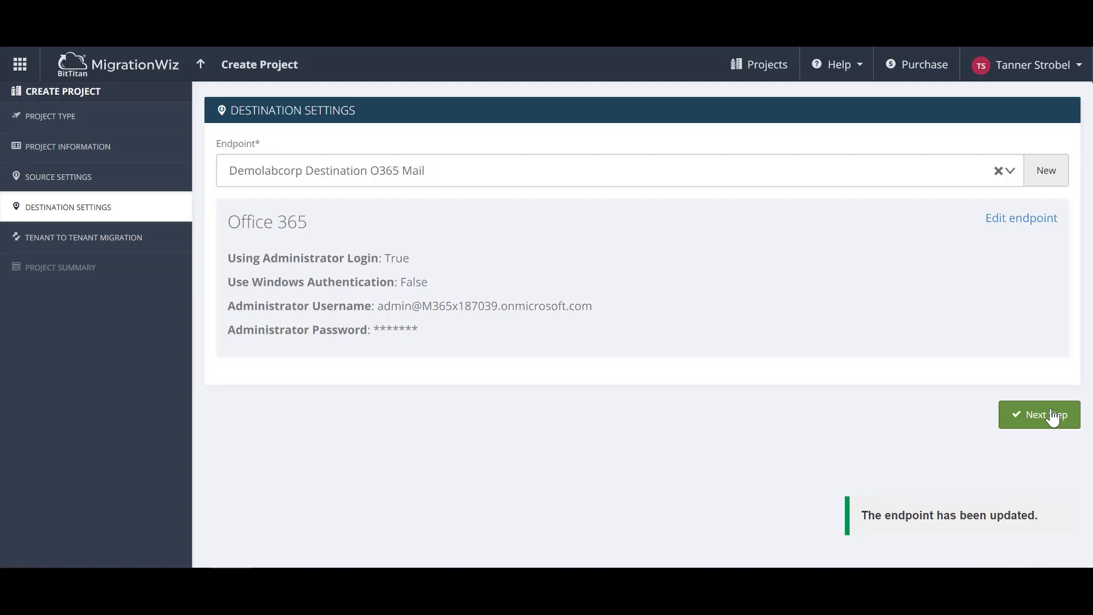
Save the project with Tenant to Tenant Coexistence left disabled, reaching its empty item list
left_click(1052, 417)
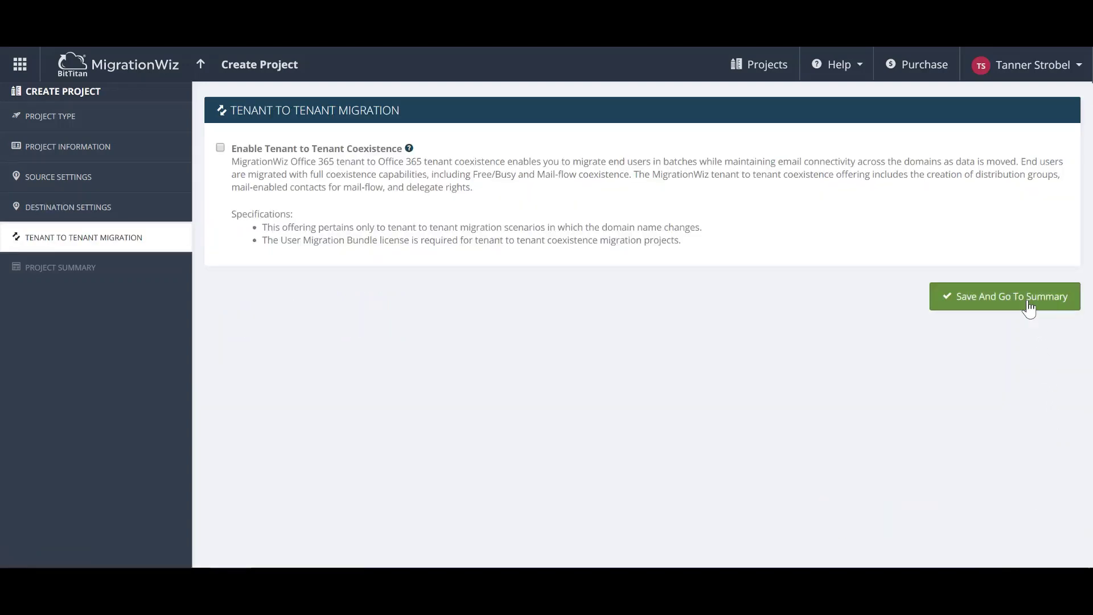
left_click(1029, 307)
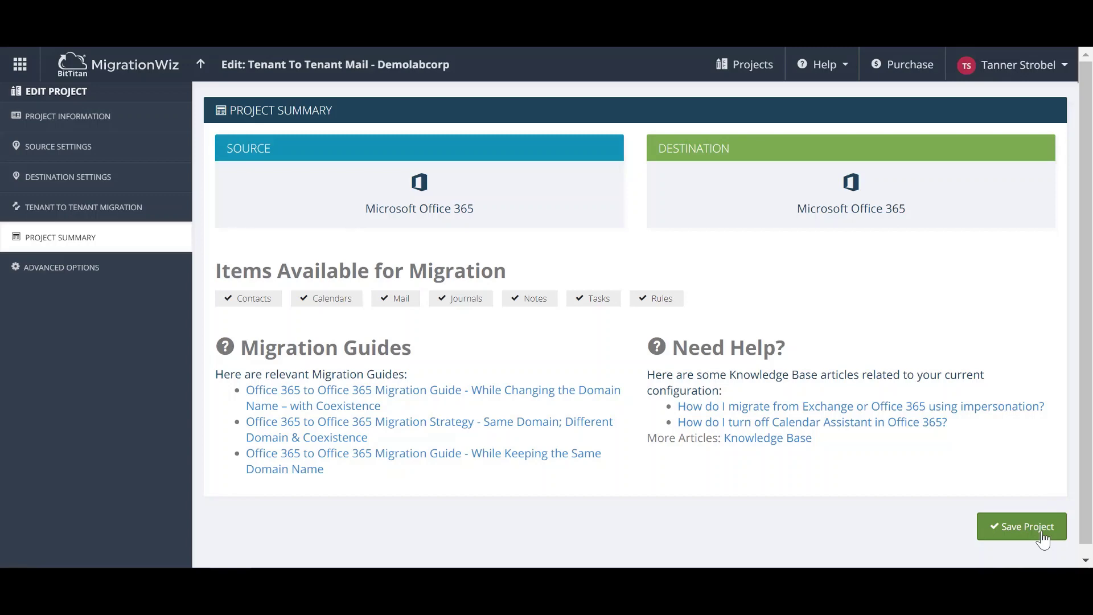
left_click(1043, 539)
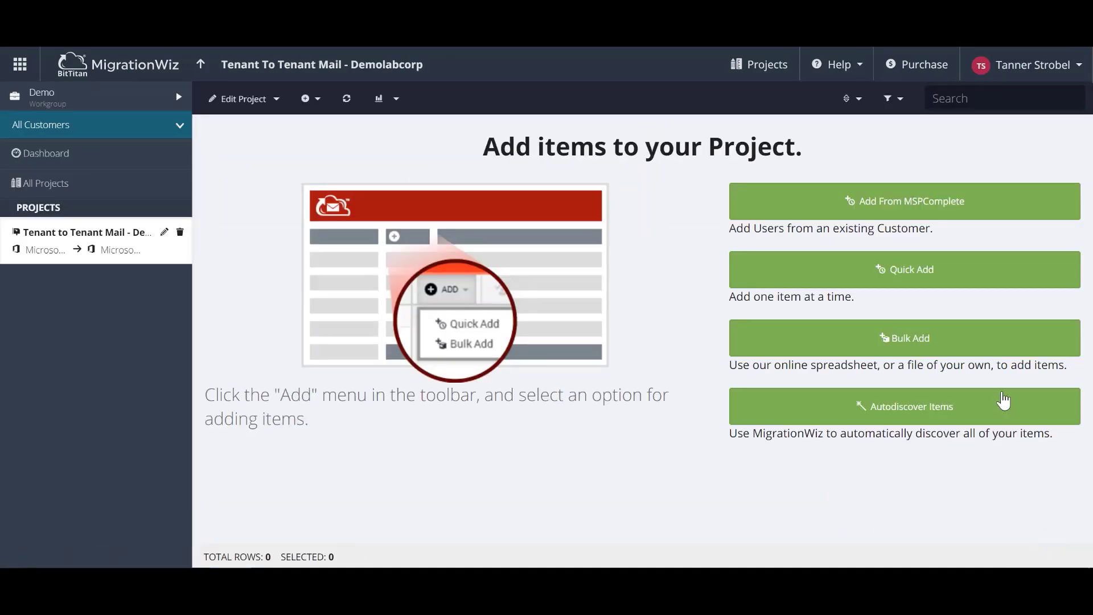
Bulk-add the nine users from migrationwiz_import.csv and save them to the project
left_click(988, 344)
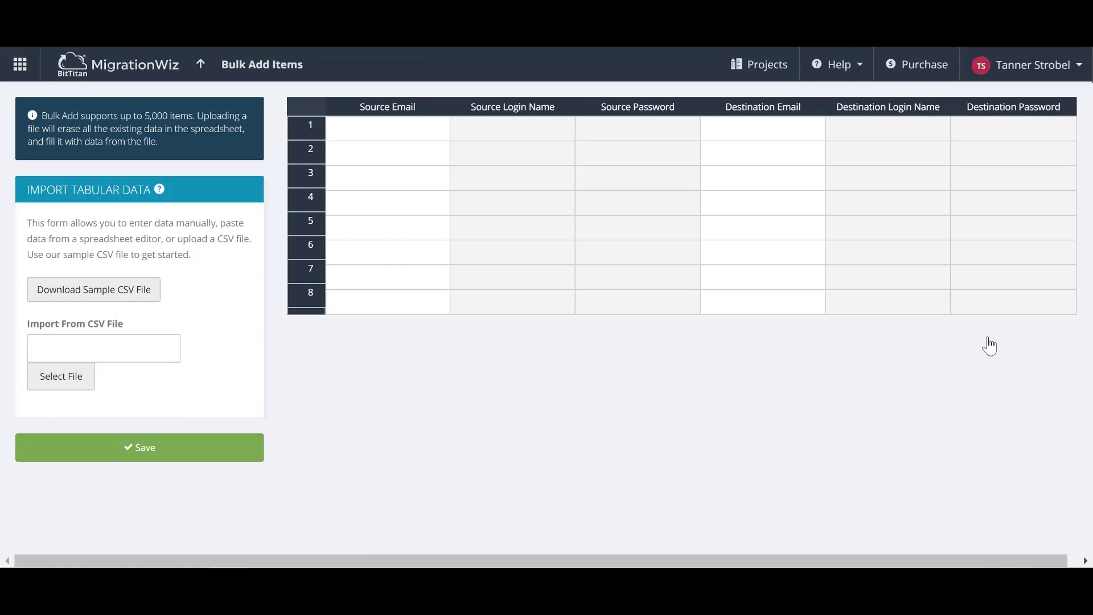
left_click(67, 385)
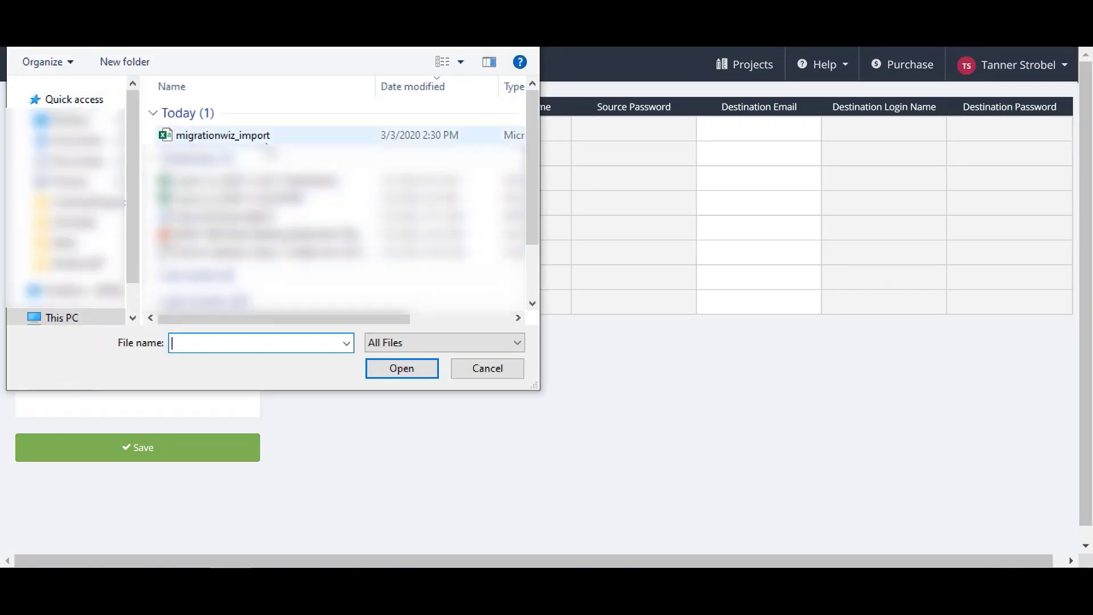
left_click(266, 143)
left_click(415, 376)
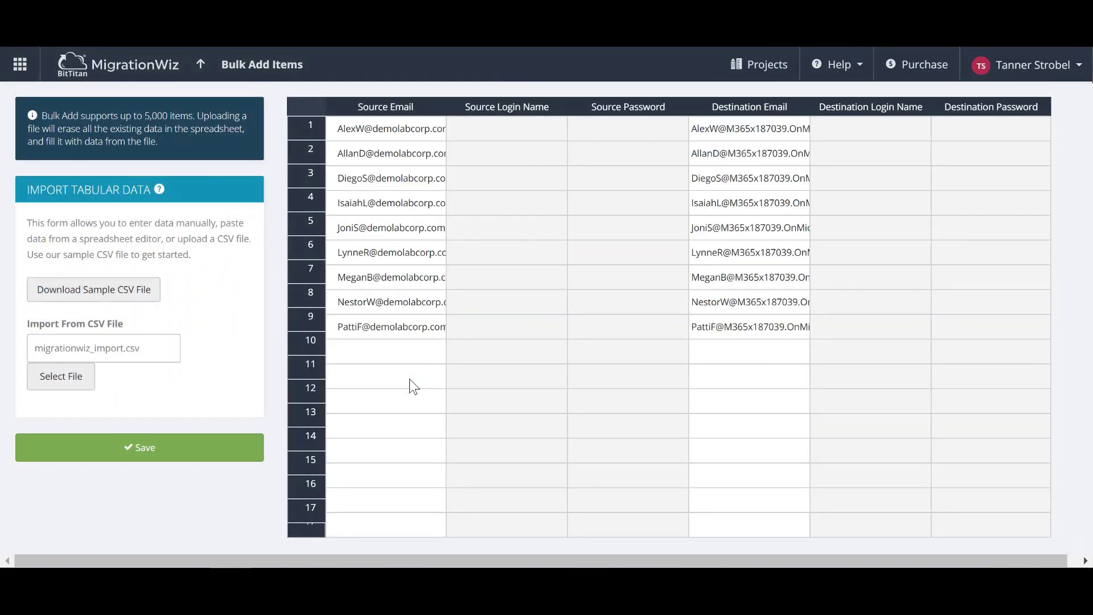
left_click(165, 458)
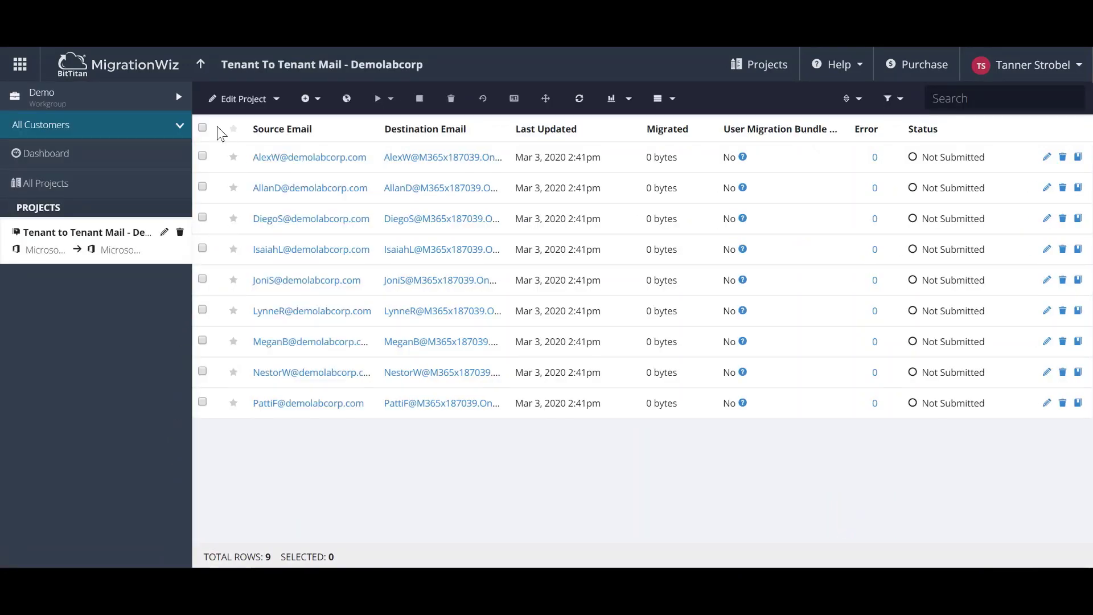
Select all nine users and apply User Migration Bundle licenses to them
left_click(203, 128)
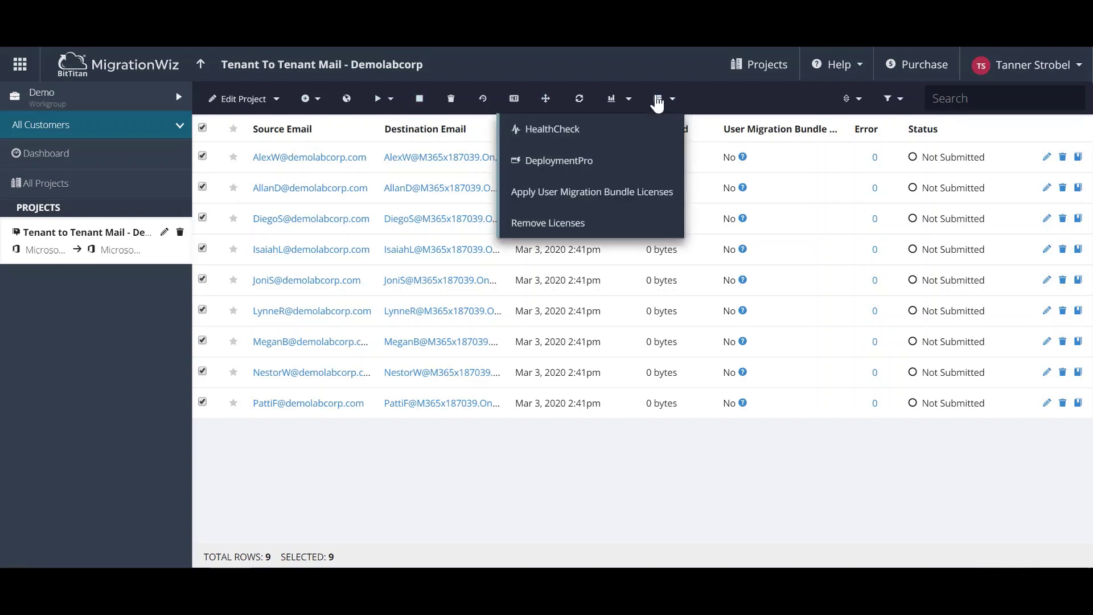
left_click(658, 192)
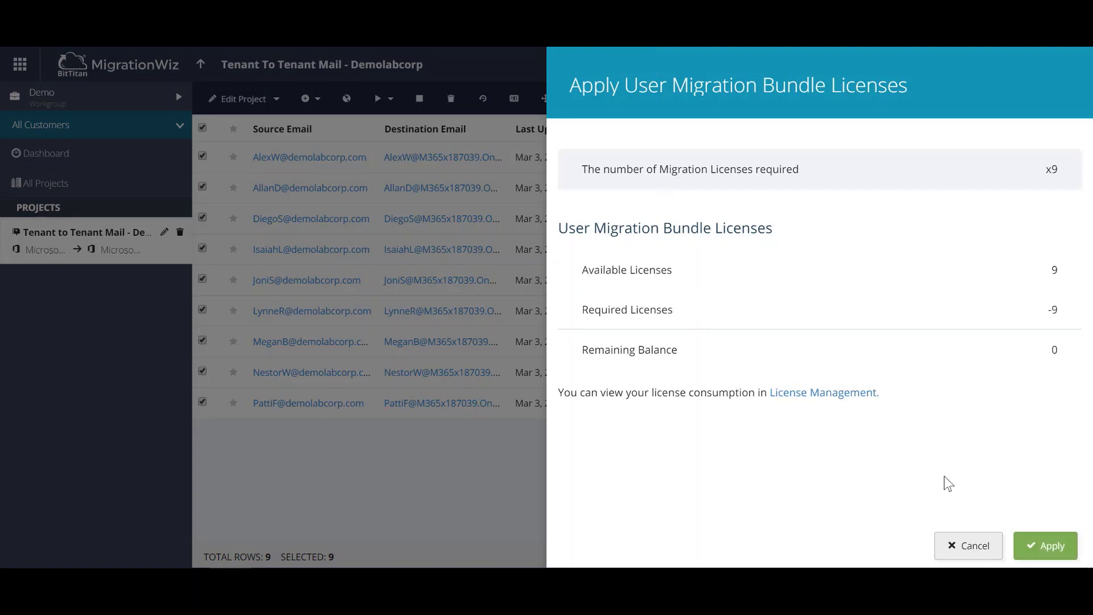
left_click(1073, 559)
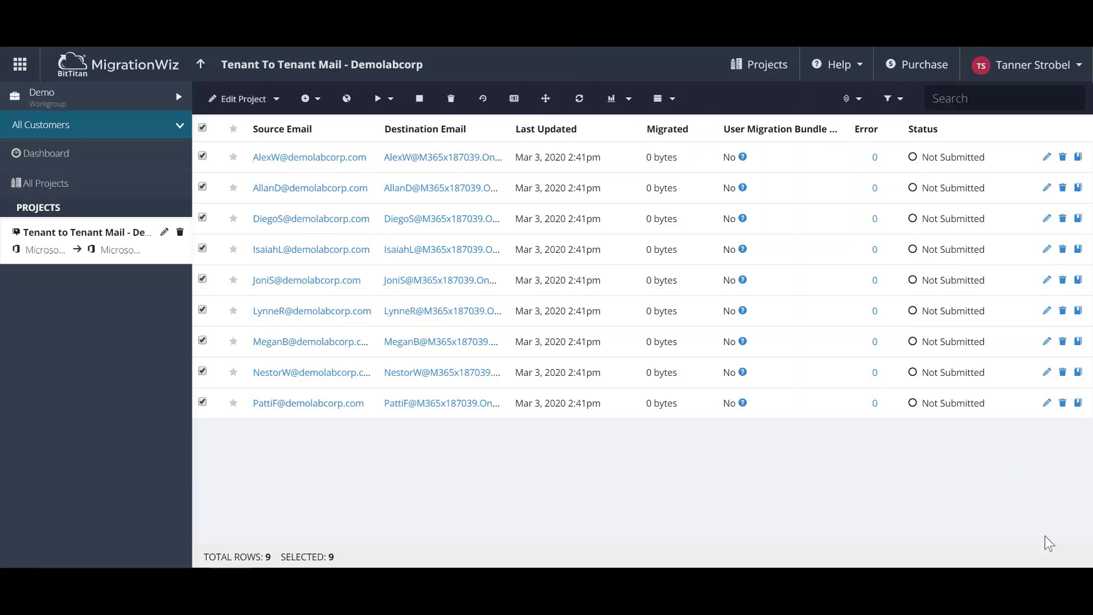
left_click(243, 99)
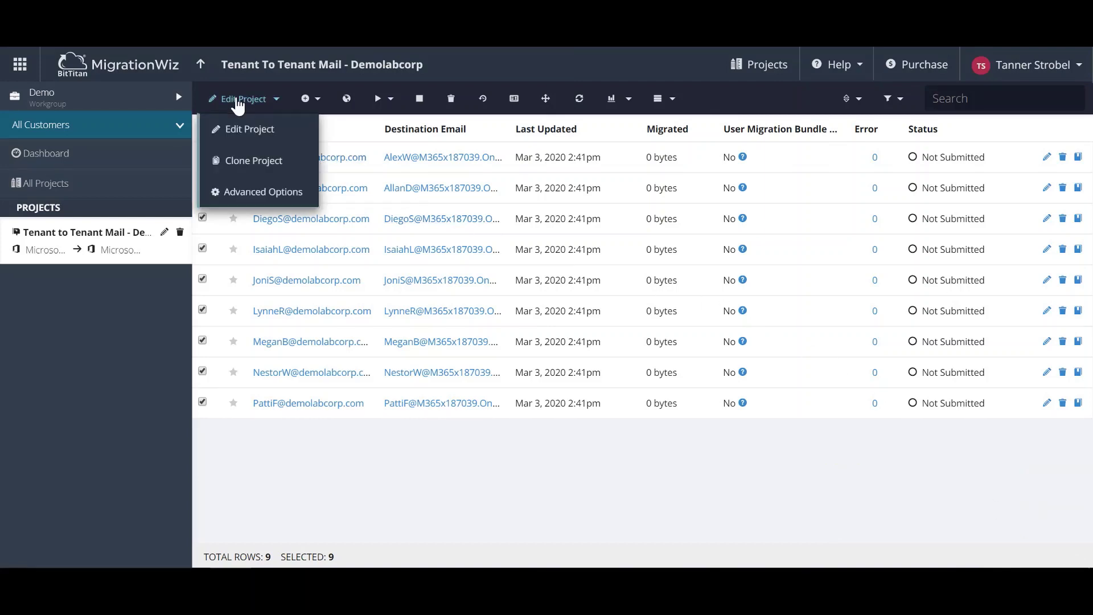
left_click(235, 197)
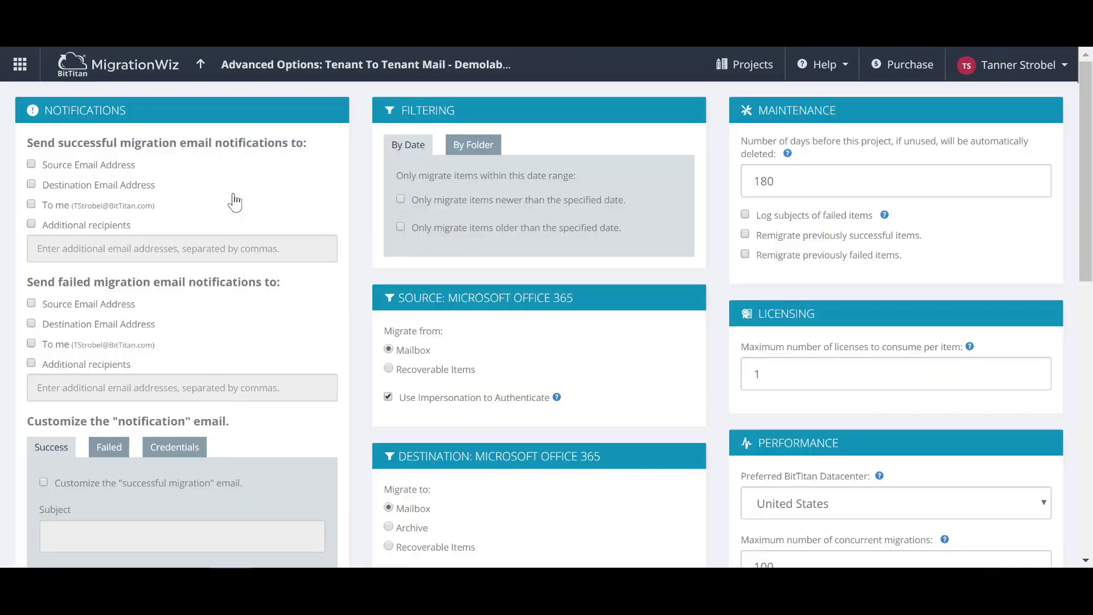
scroll(640, 220, "down", 6)
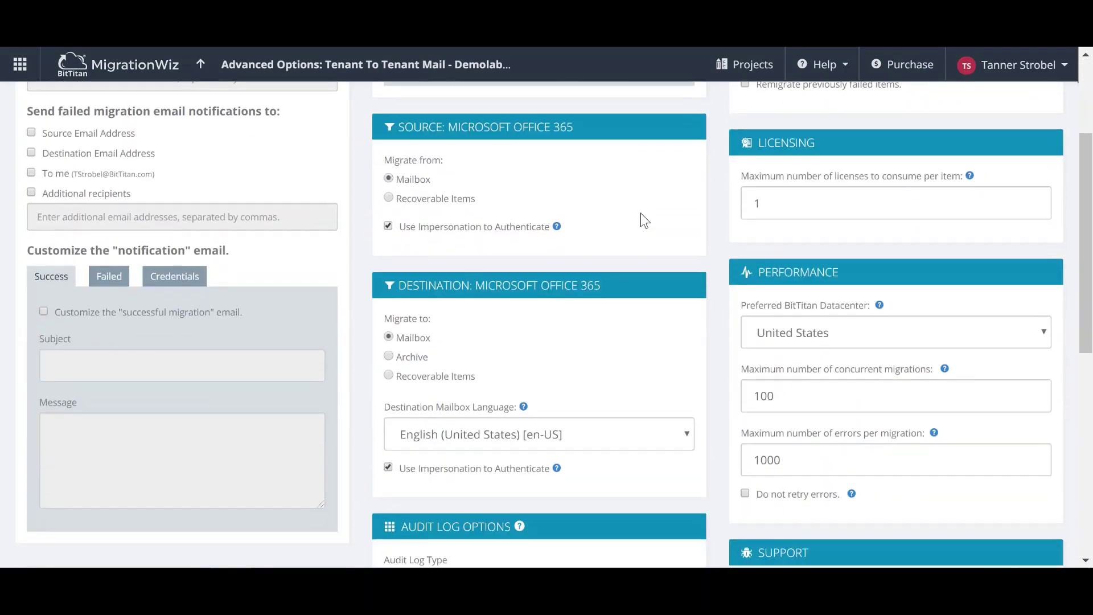
scroll(641, 214, "down", 2)
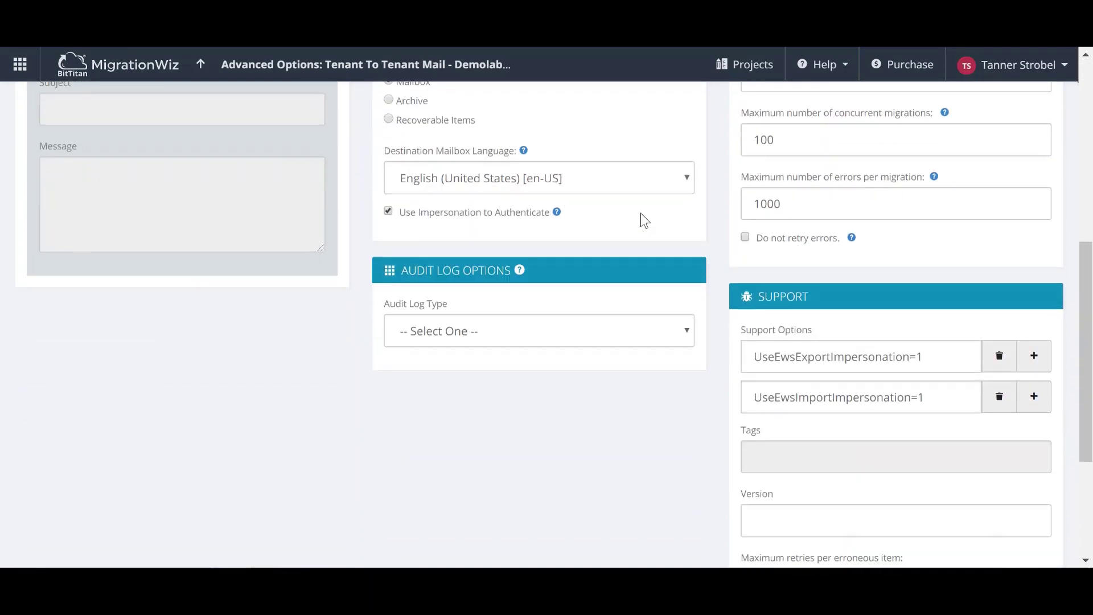
left_click(1034, 398)
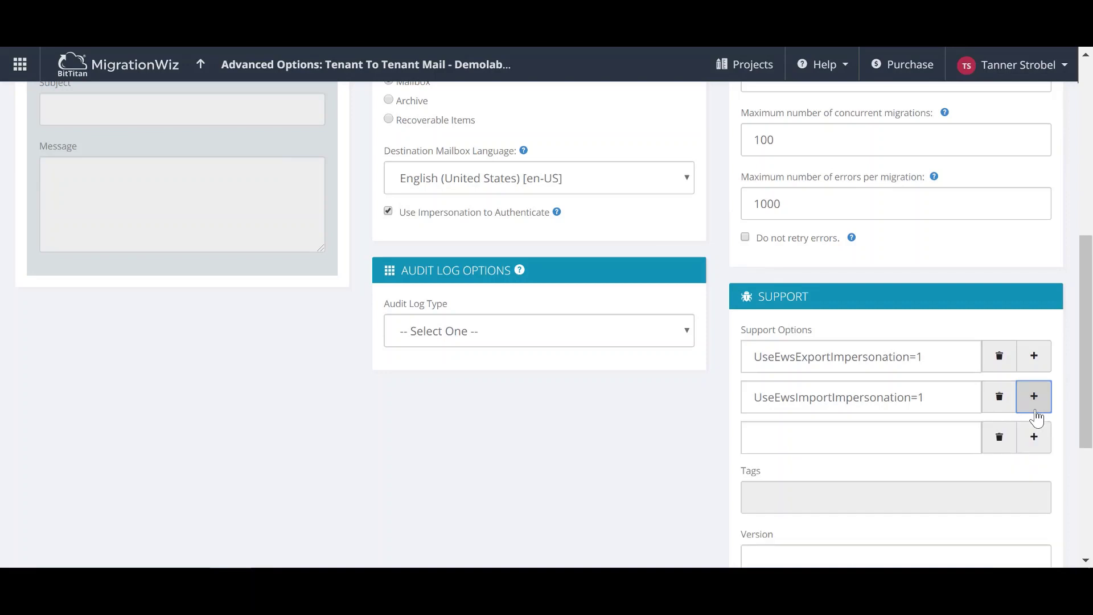
left_click(965, 438)
key("ctrl+v")
scroll(964, 438, "down", 5)
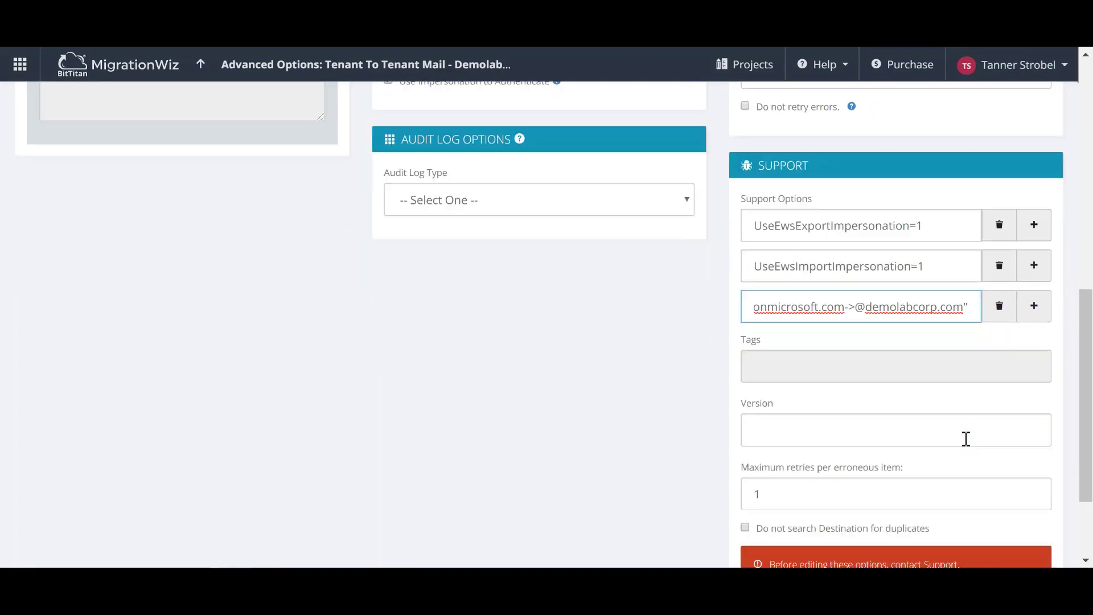
left_click(954, 531)
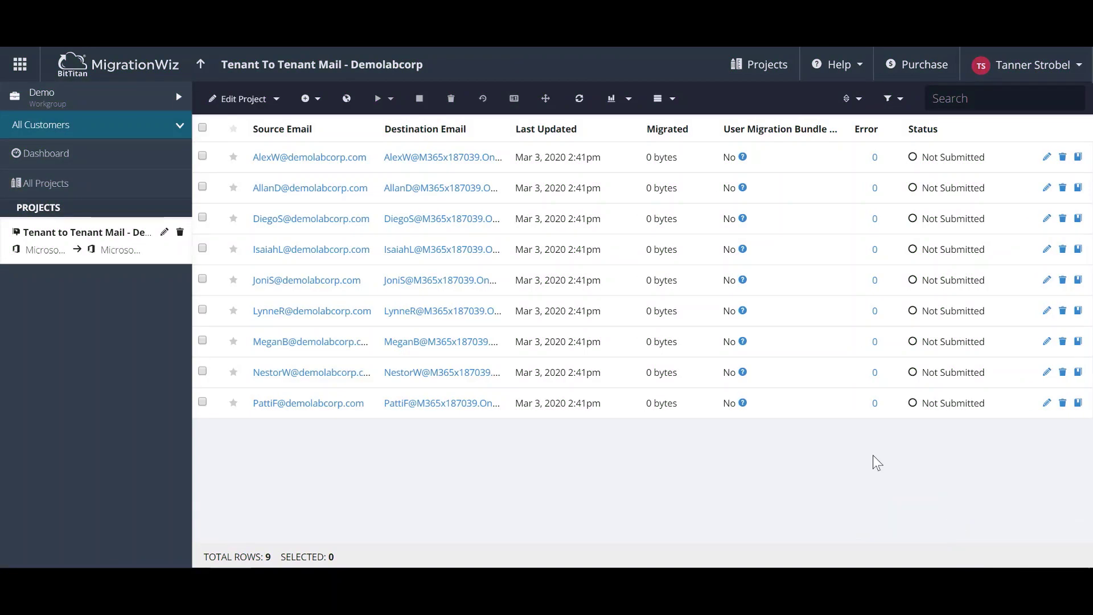
Change the source domain of all nine users to M365x439336.onmicrosoft.com
left_click(578, 100)
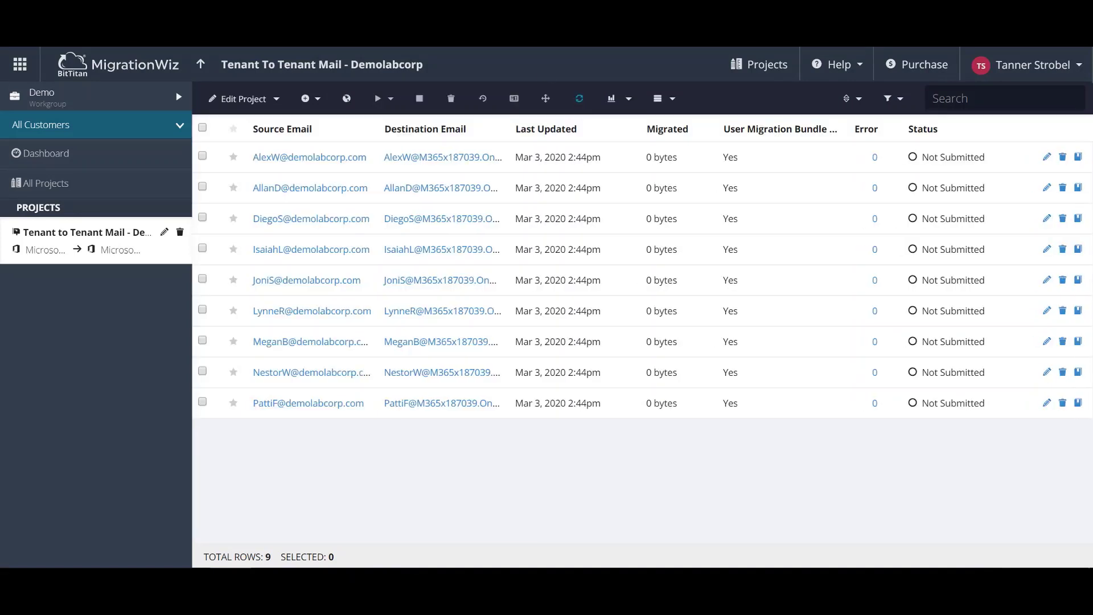
left_click(202, 128)
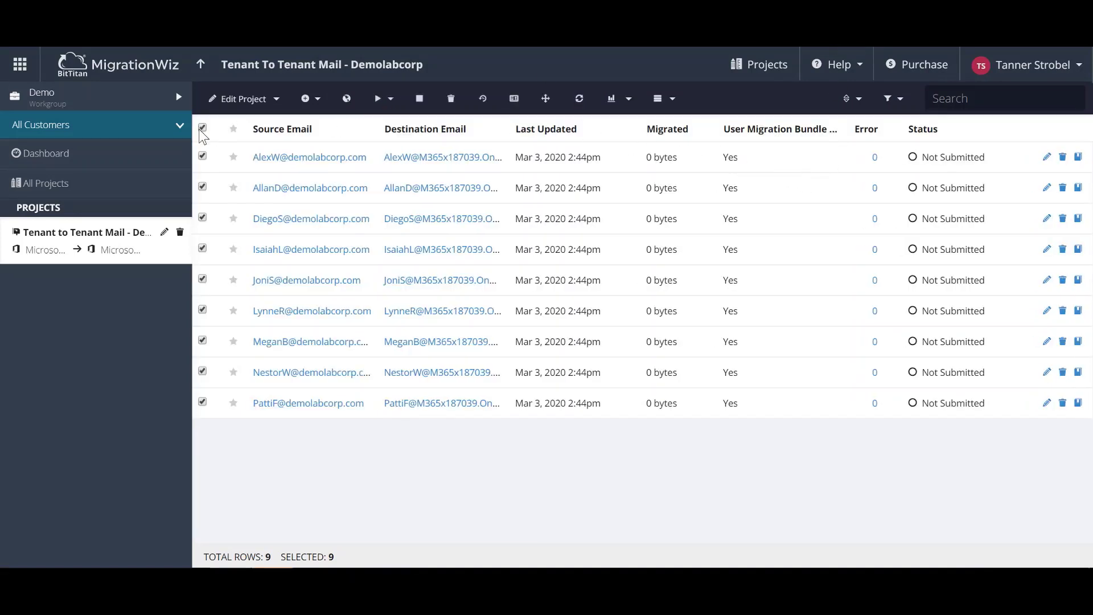
left_click(347, 99)
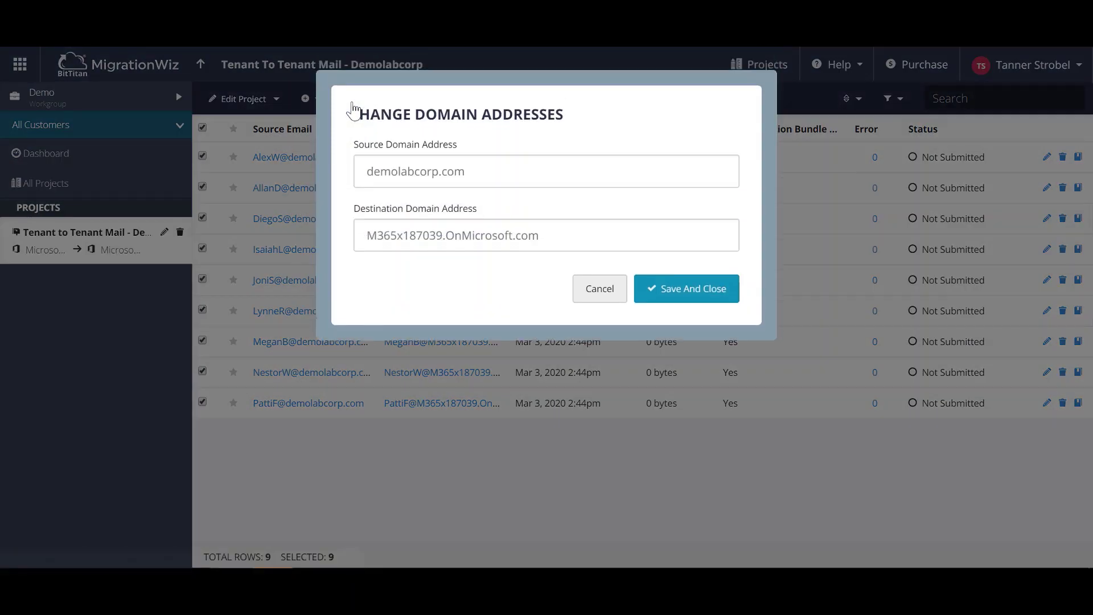
left_click(467, 171)
type("M365x439336.onmicrosoft.com")
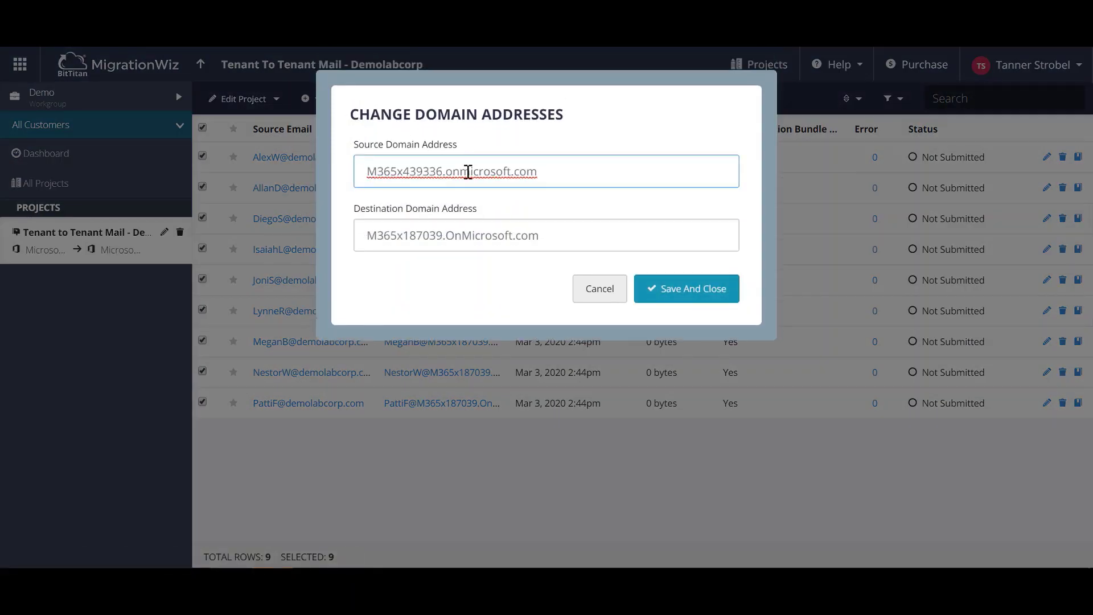
left_click(658, 296)
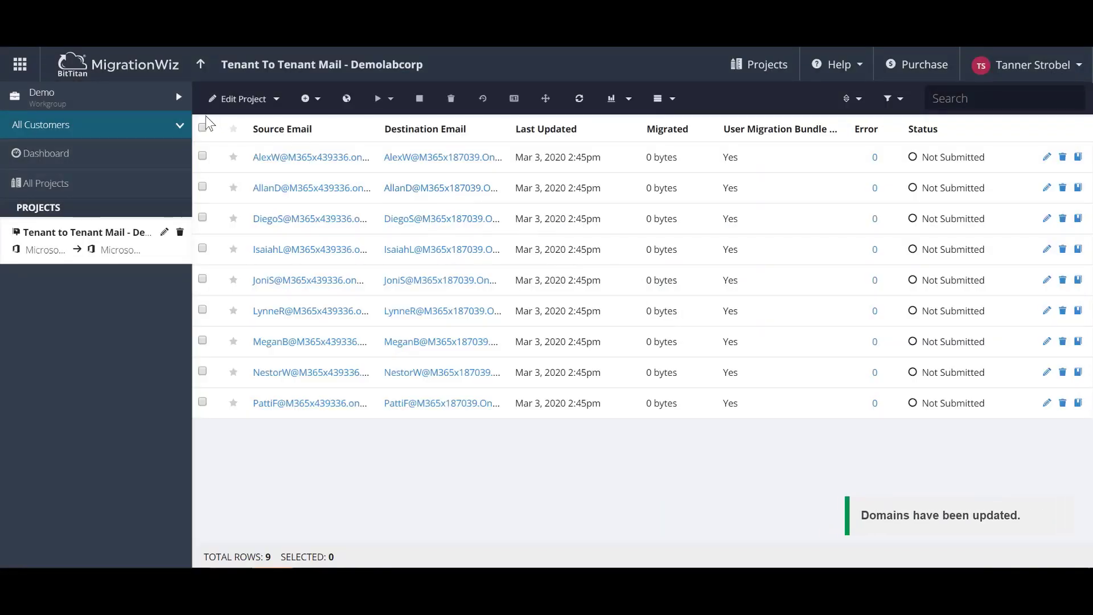
Run Verify Credentials on all nine mailboxes, refreshing until each shows Completed (Verification)
left_click(202, 127)
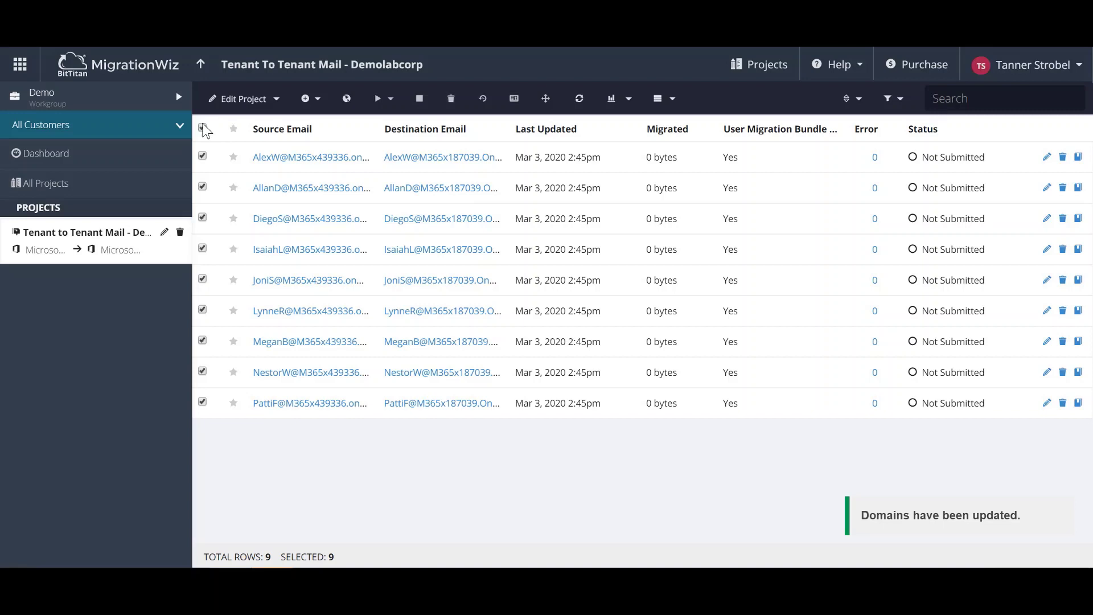
left_click(382, 99)
left_click(391, 131)
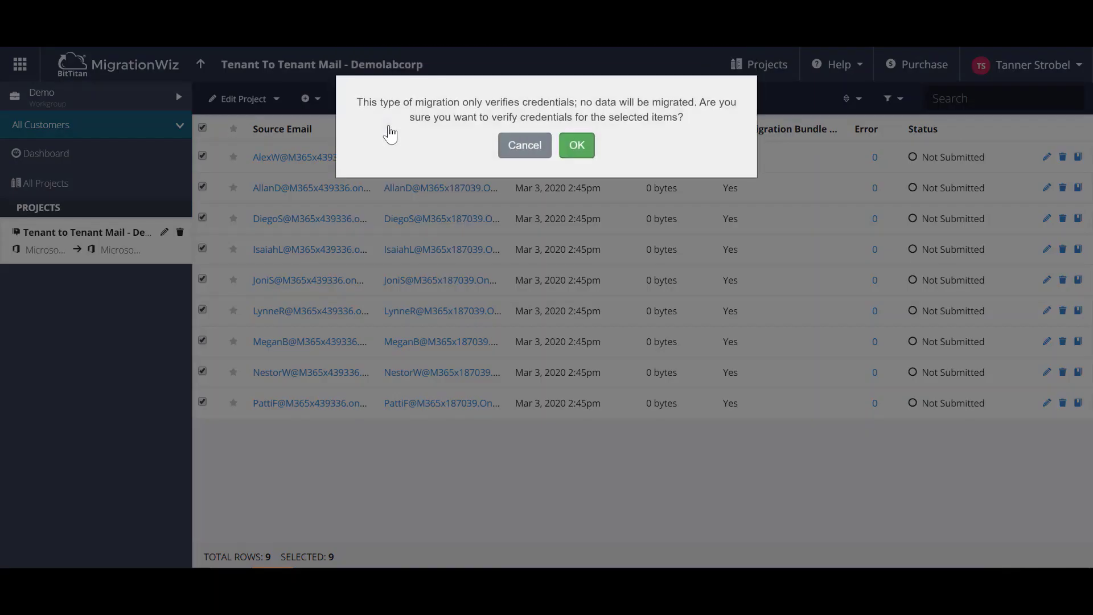
left_click(569, 141)
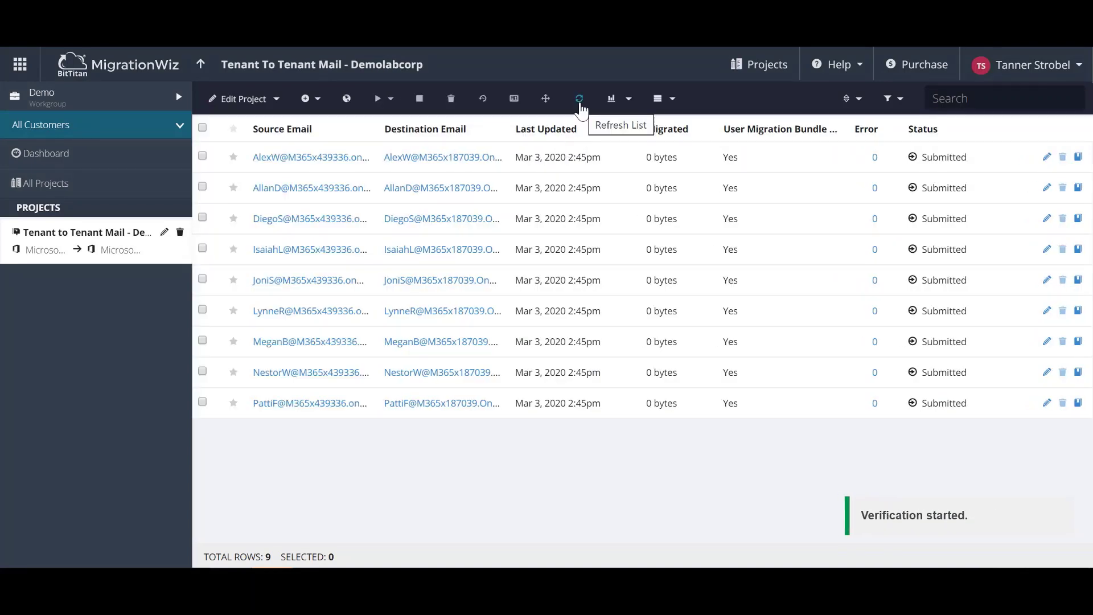
left_click(580, 106)
left_click(580, 106)
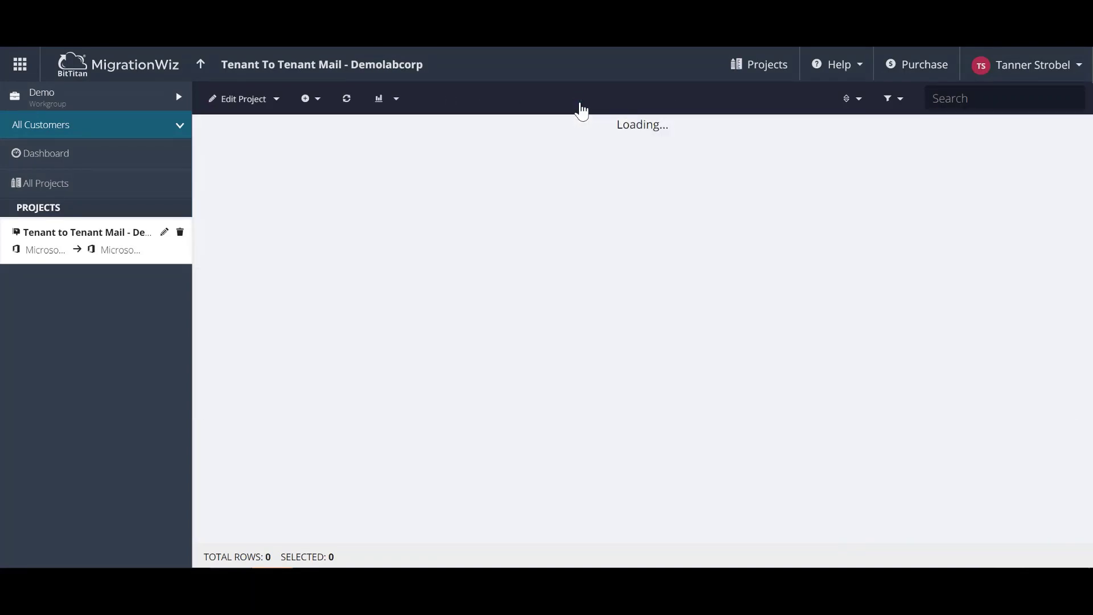
left_click(580, 106)
left_click(580, 105)
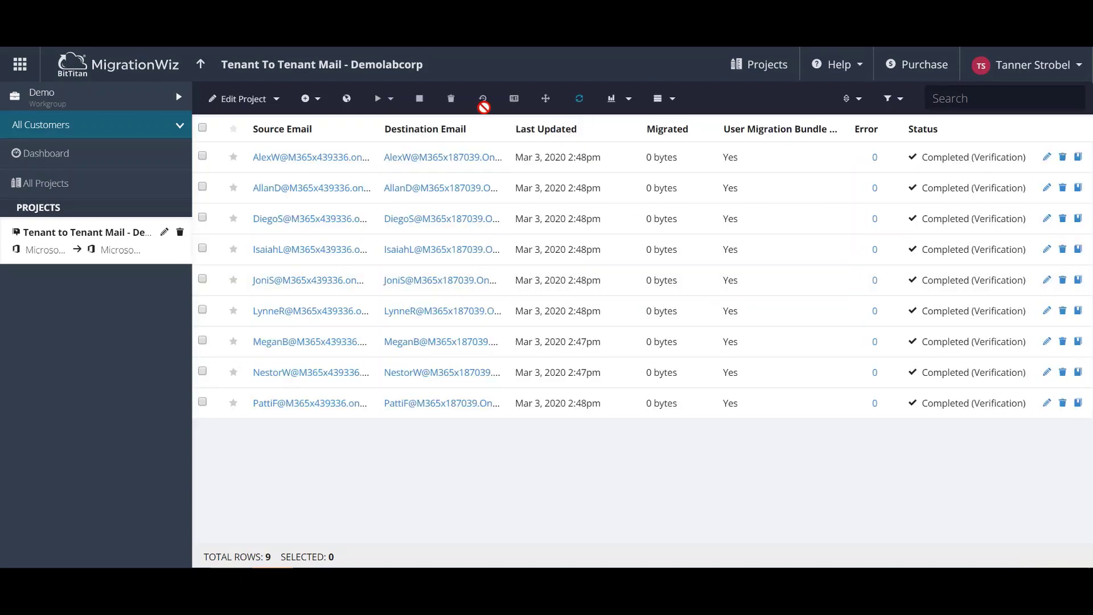
left_click(203, 129)
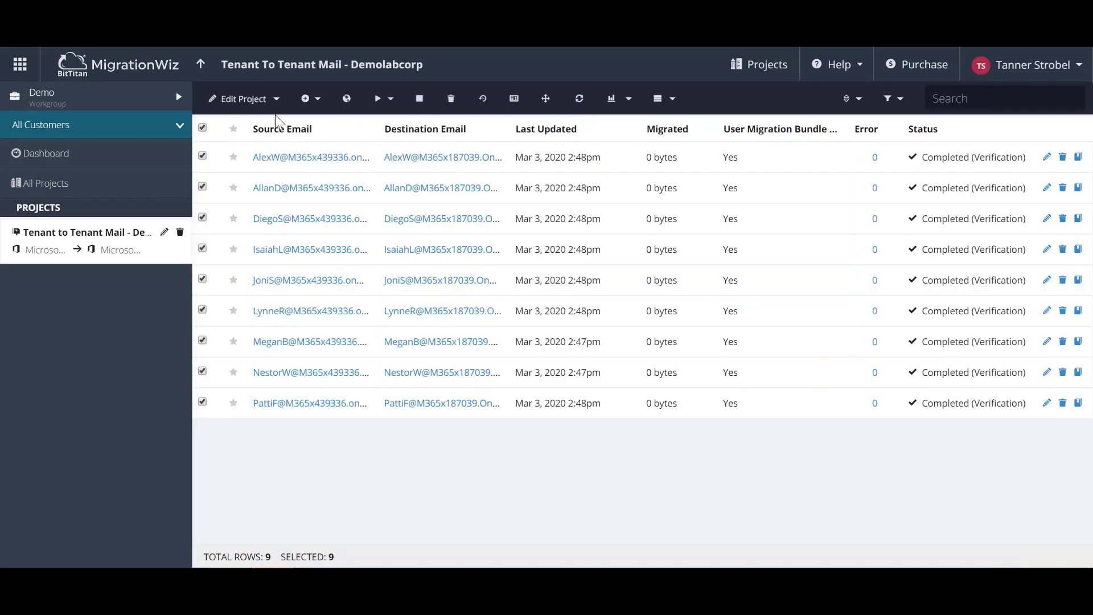
Start a Pre-Stage Migration with a 30 Days Ago cutoff and refresh until all complete
left_click(387, 99)
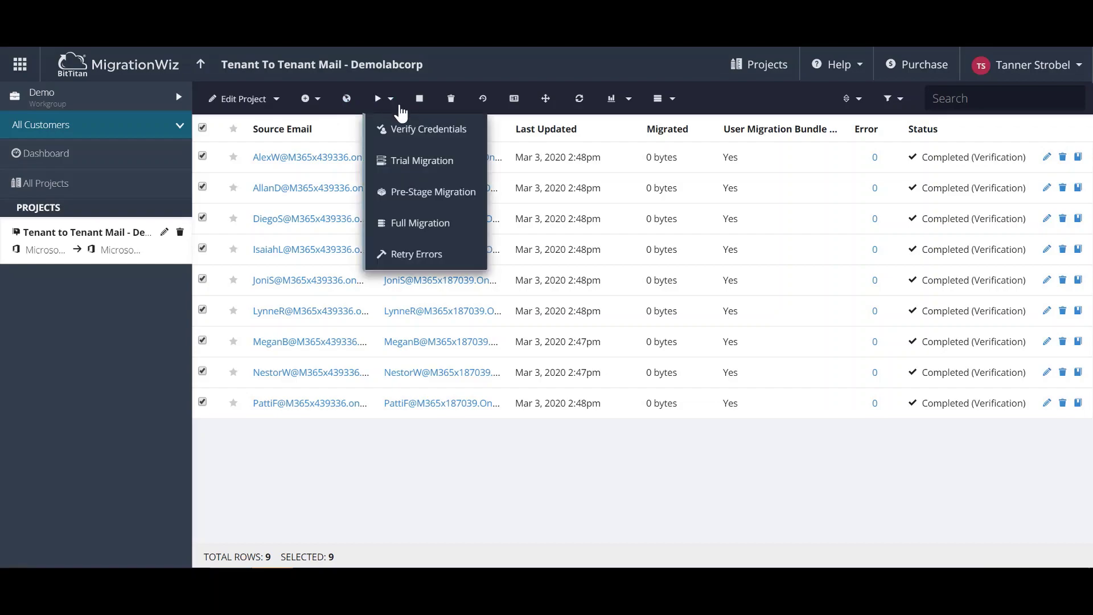
left_click(415, 191)
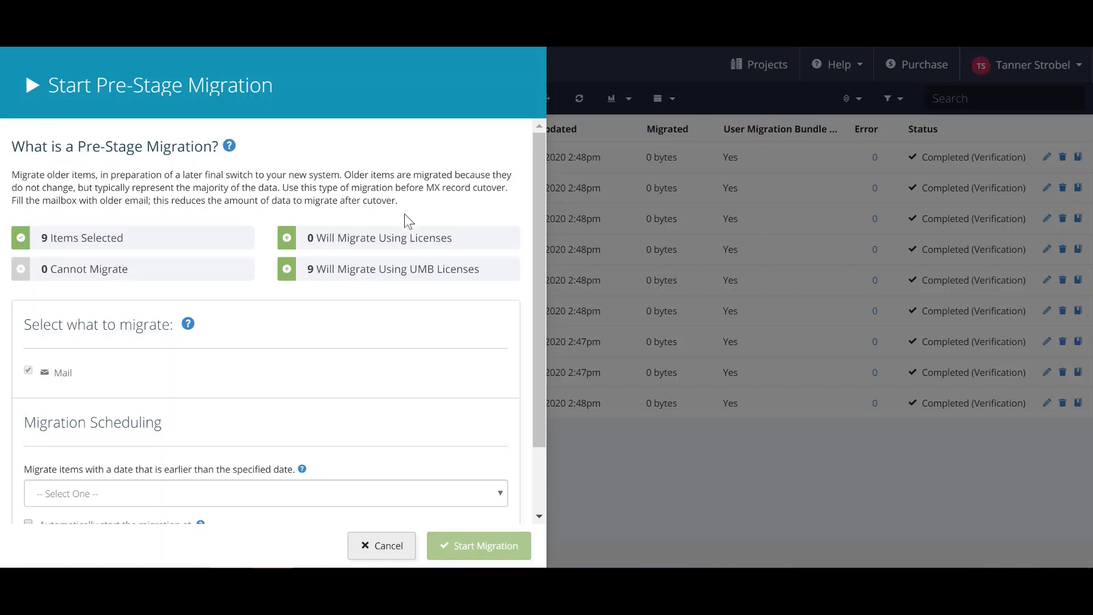
scroll(403, 220, "down", 3)
left_click(387, 414)
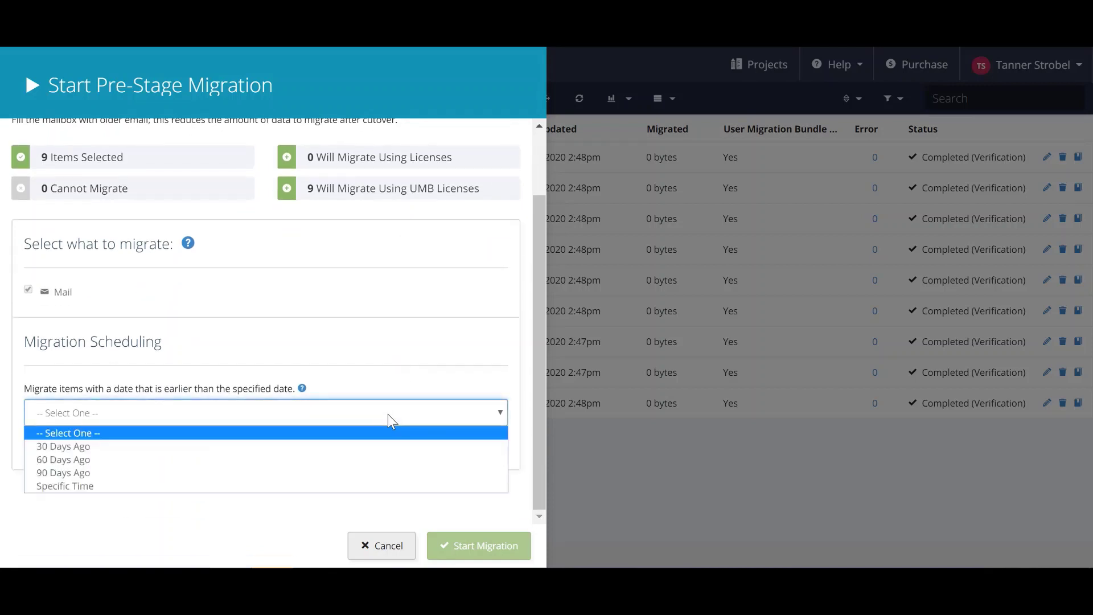
left_click(397, 445)
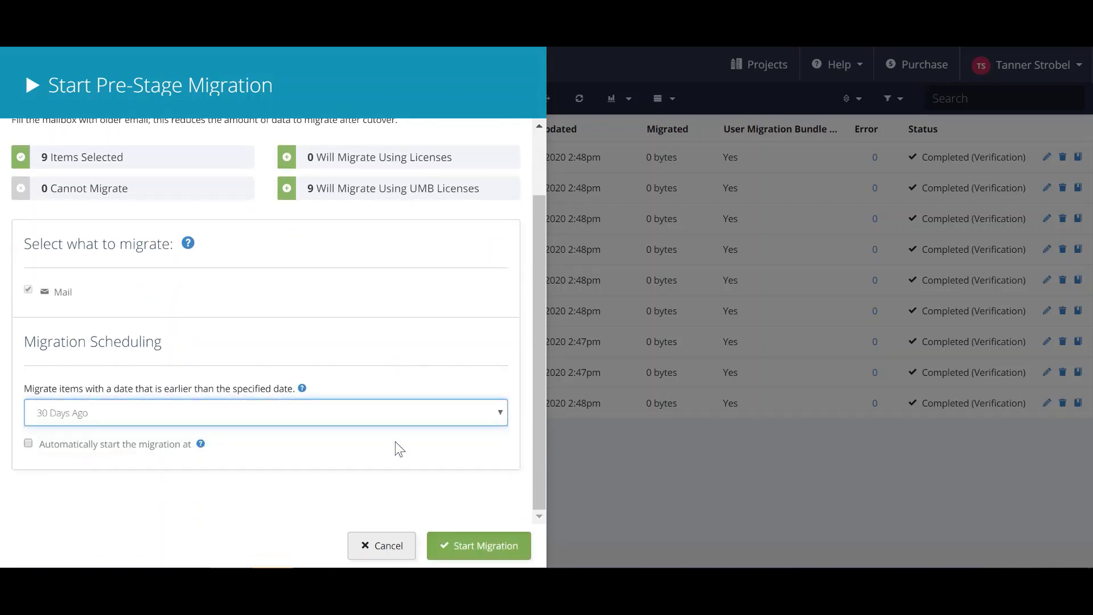
left_click(464, 553)
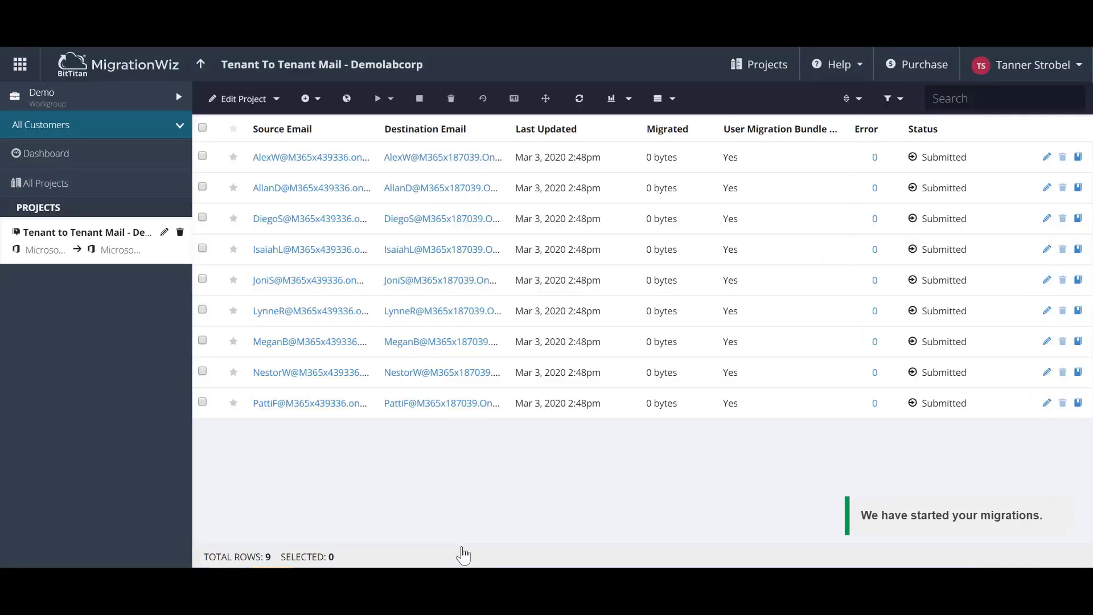
left_click(579, 98)
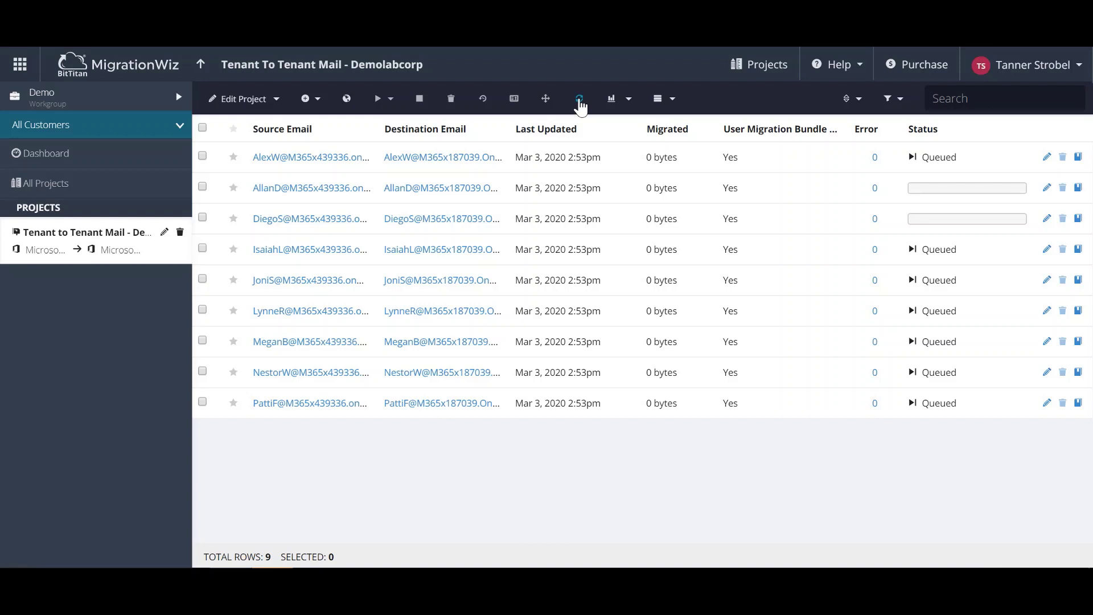
left_click(580, 102)
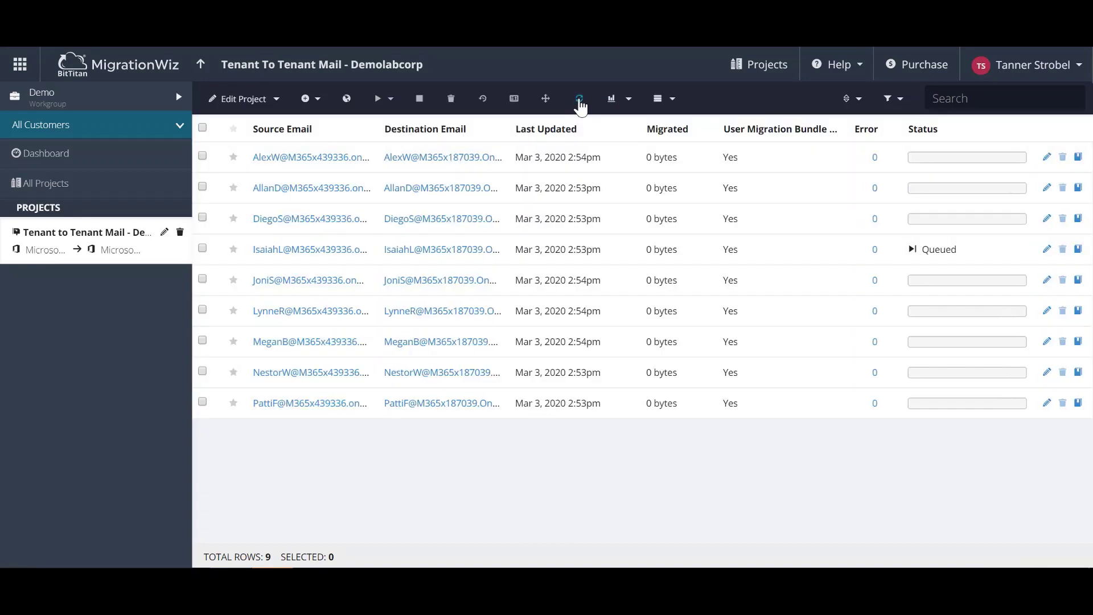
left_click(579, 102)
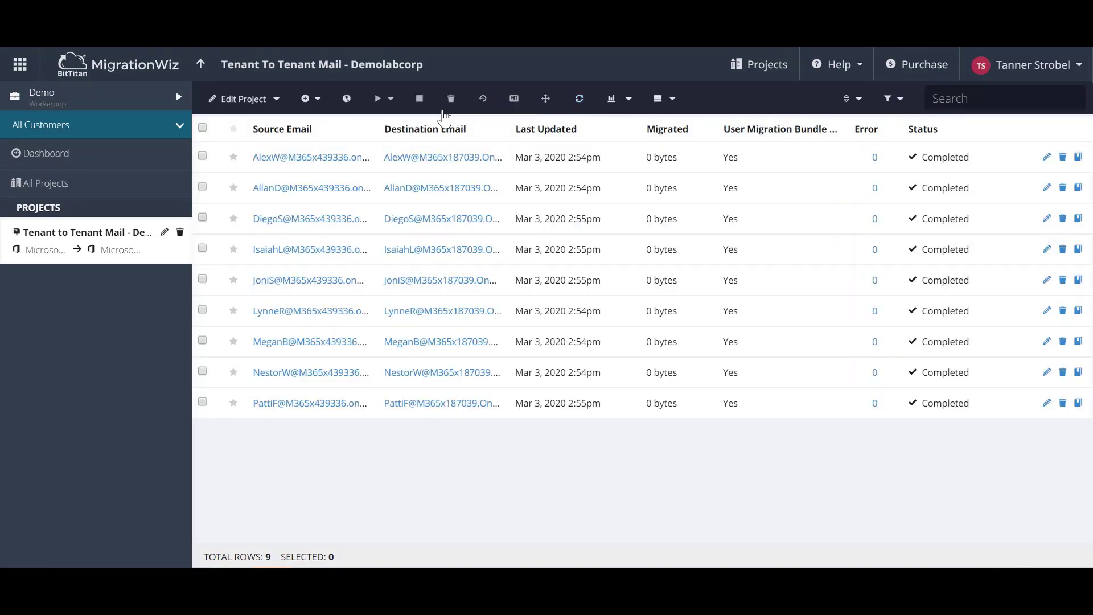
Start a Full Migration for all nine selected mailboxes
left_click(200, 127)
left_click(391, 100)
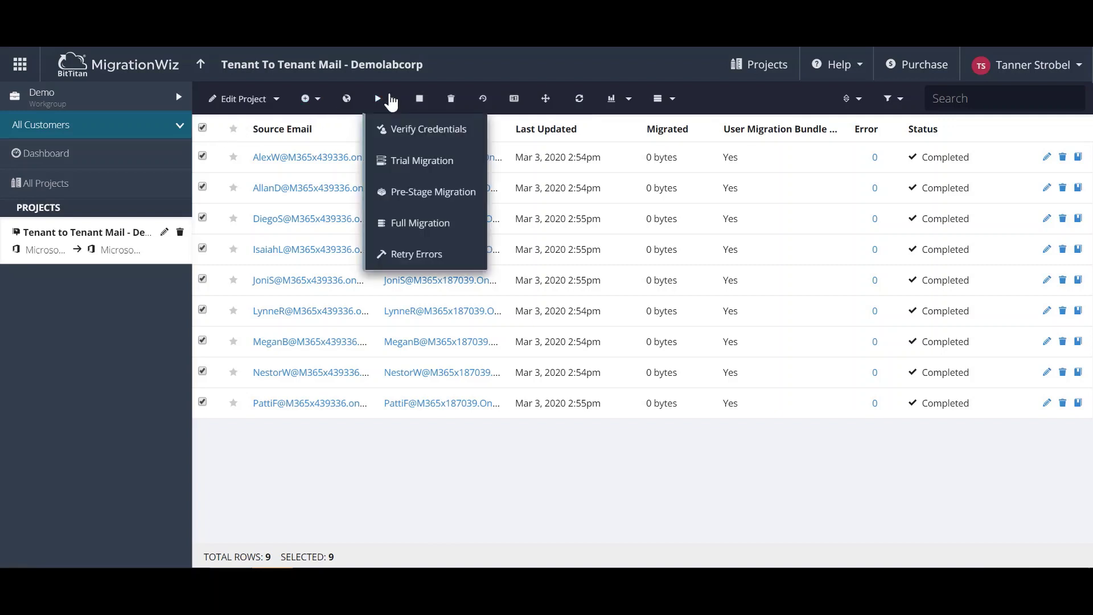
left_click(410, 222)
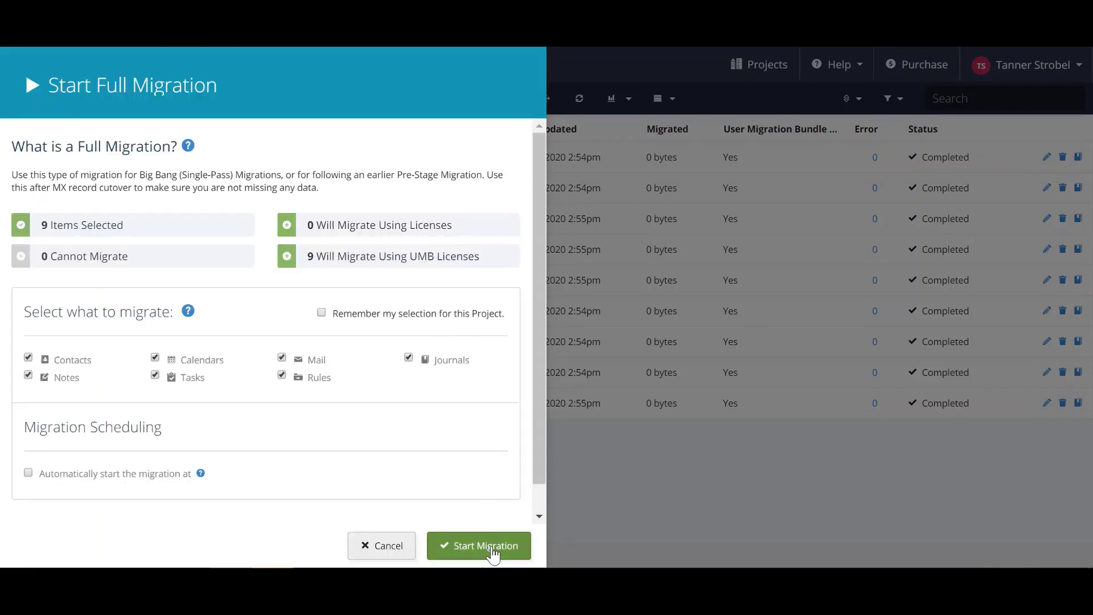
left_click(493, 555)
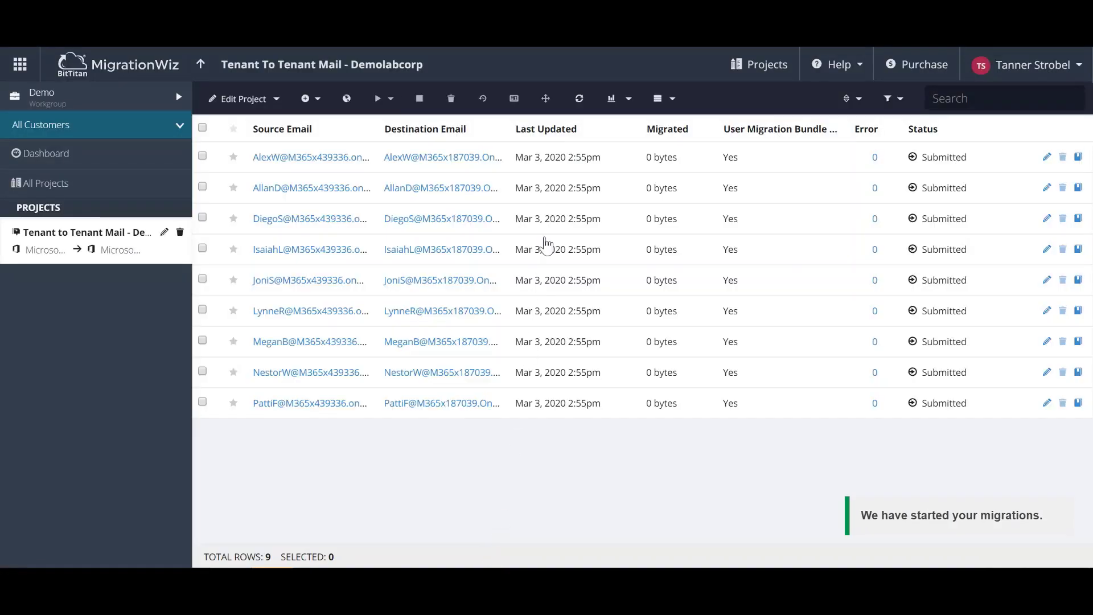
Refresh the list until all nine mailboxes show Completed, e.g. 4.10 MB and 3.76 MB migrated
left_click(580, 100)
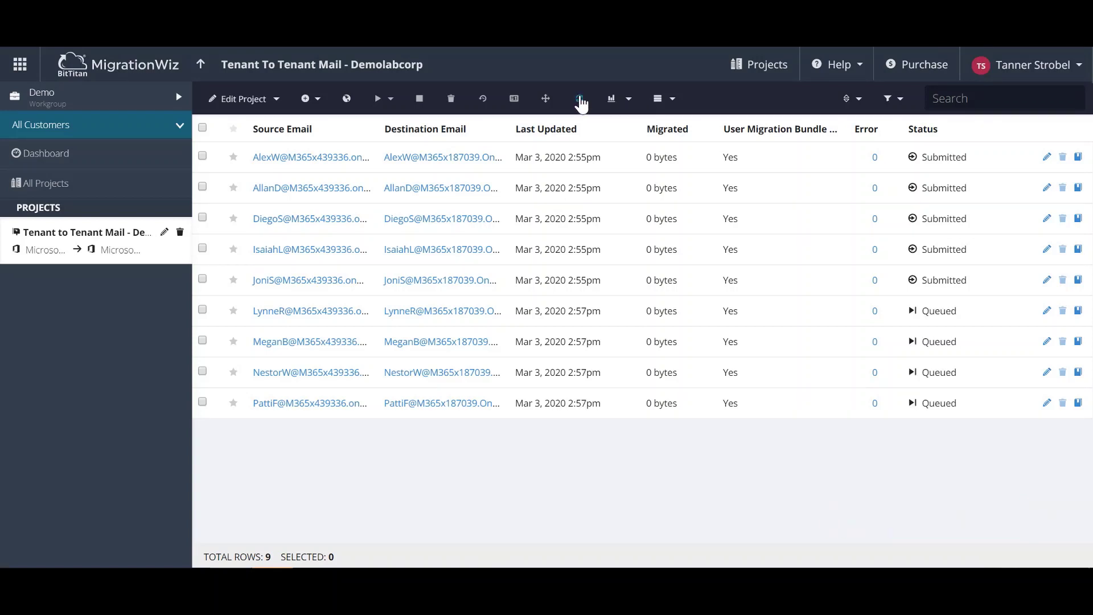
left_click(580, 100)
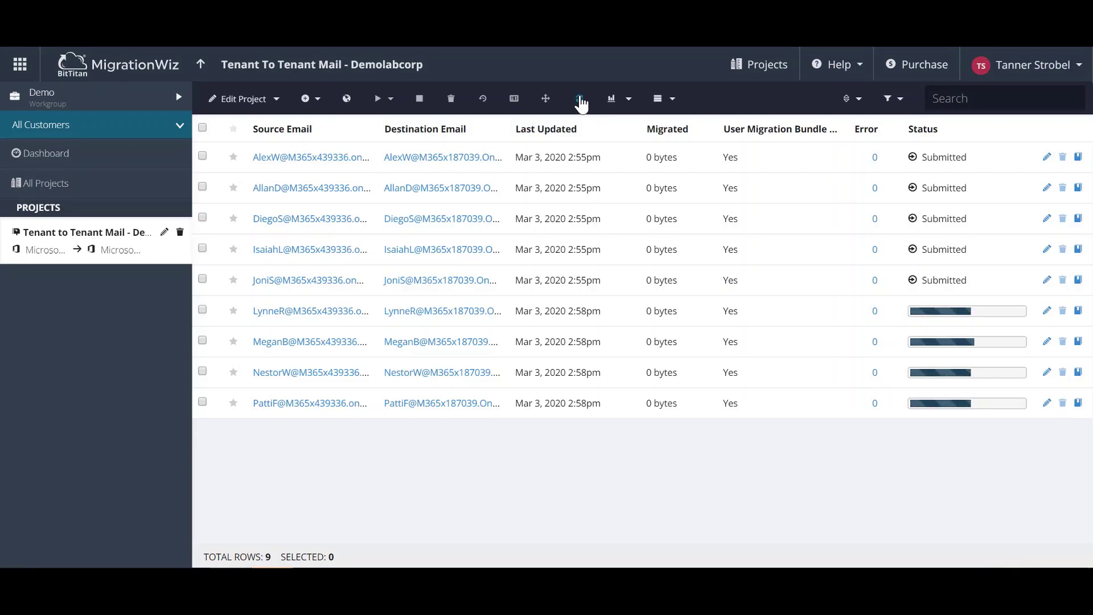
left_click(580, 100)
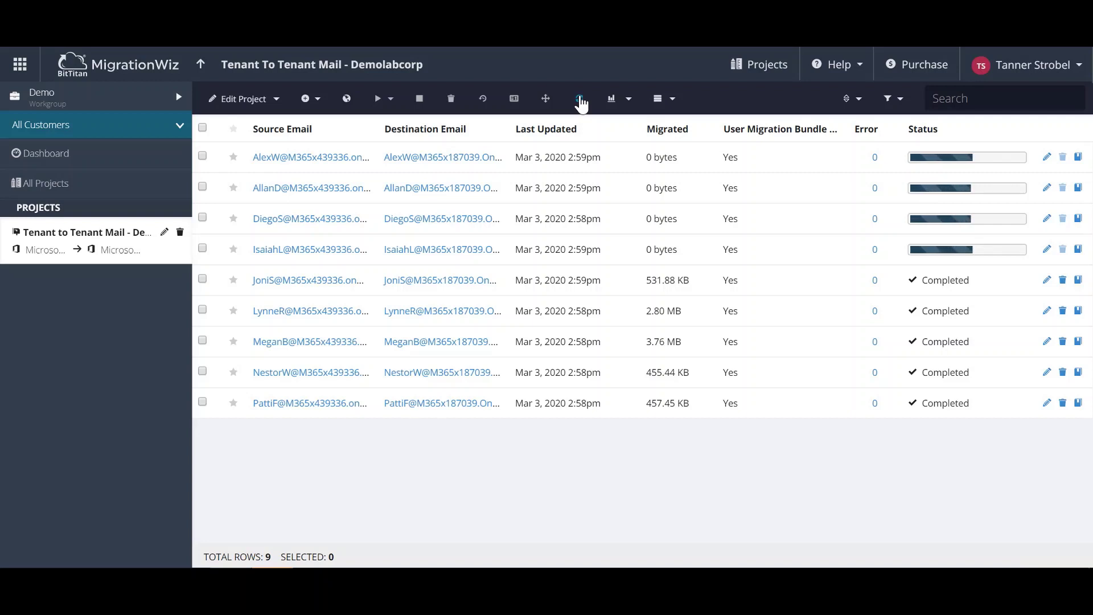
left_click(580, 100)
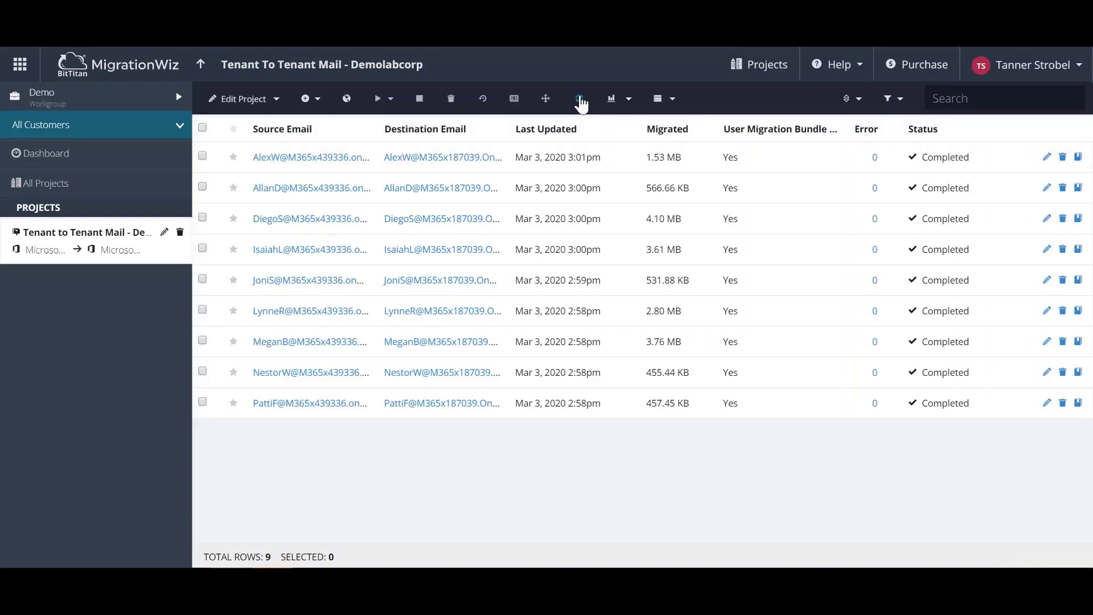